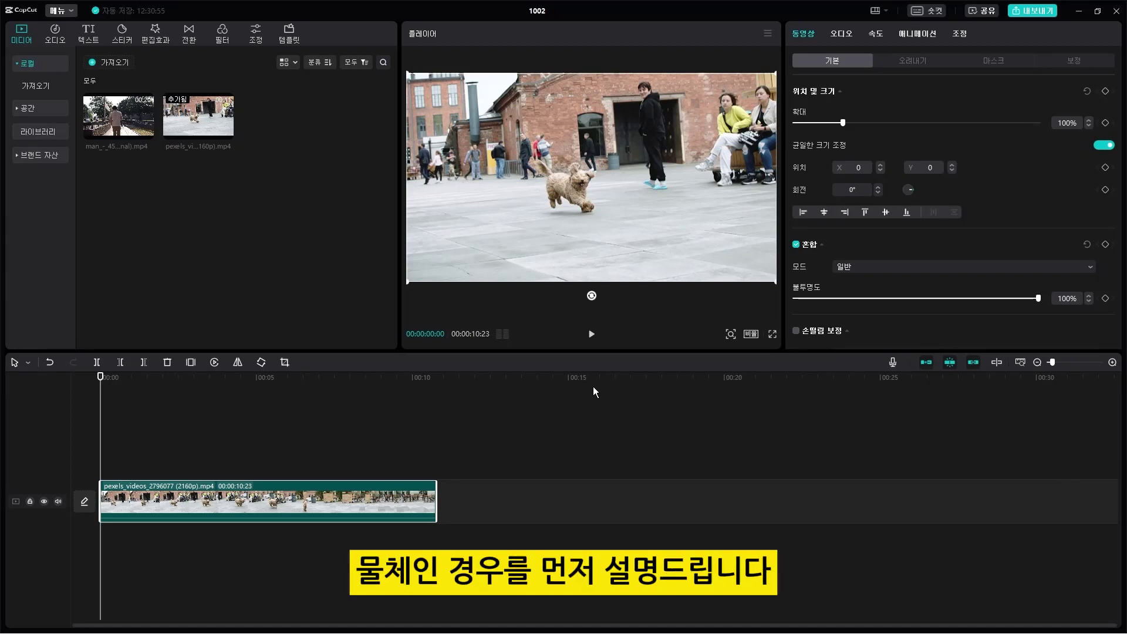
Step: Preview the dog video, then place a second copy of it on a track above the original, starting at 00:00
left_click(590, 334)
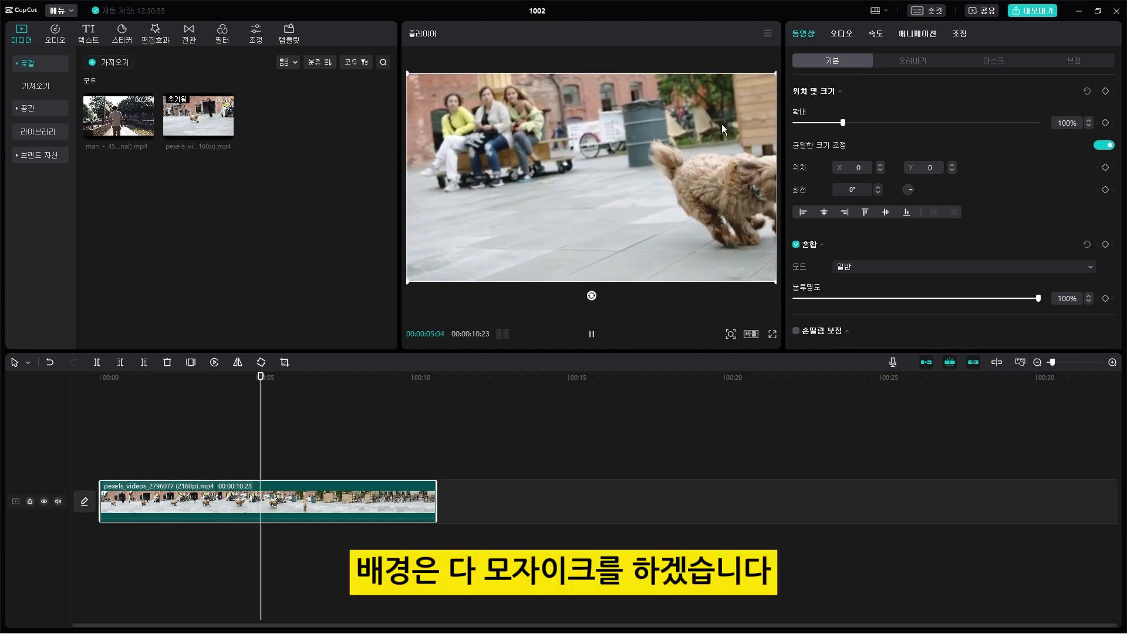
left_click_drag(309, 398, 106, 412)
left_click_drag(181, 121, 97, 456)
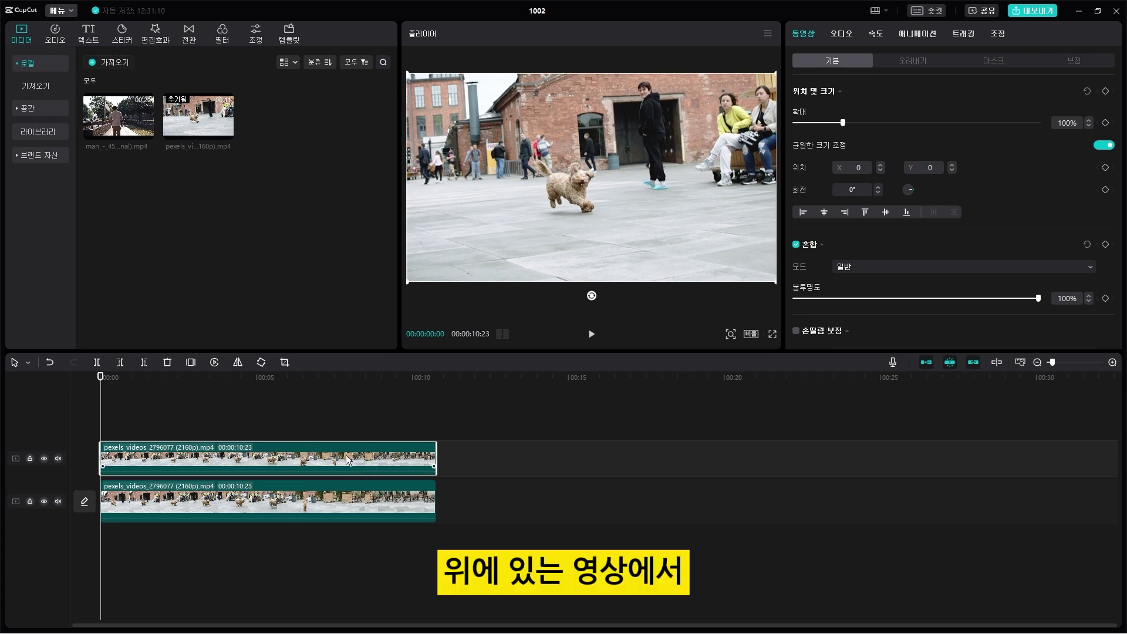
Step: Apply the basic 모자이크 (mosaic) video effect to the upper copy of the dog clip
left_click(153, 35)
left_click(28, 107)
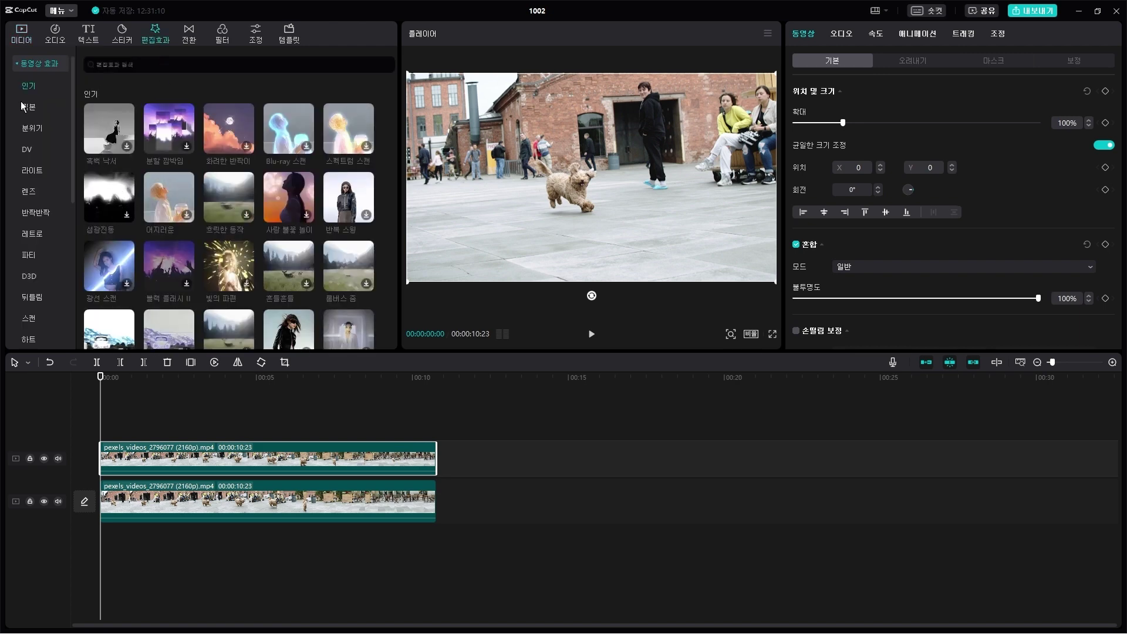
scroll(229, 269, "down", 5)
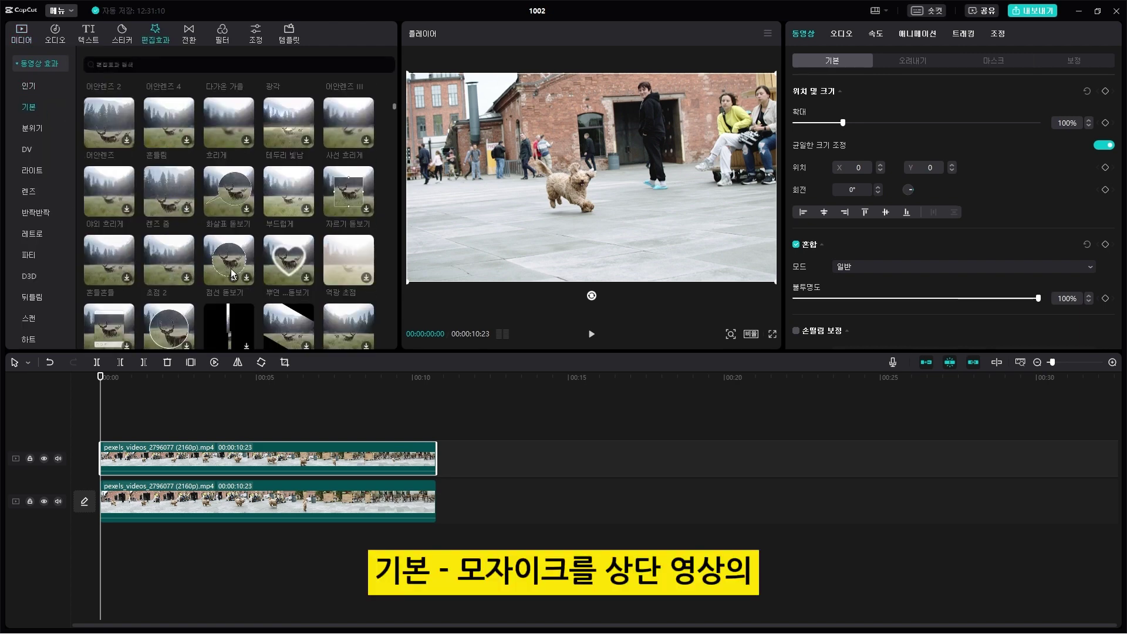
left_click_drag(175, 287, 251, 456)
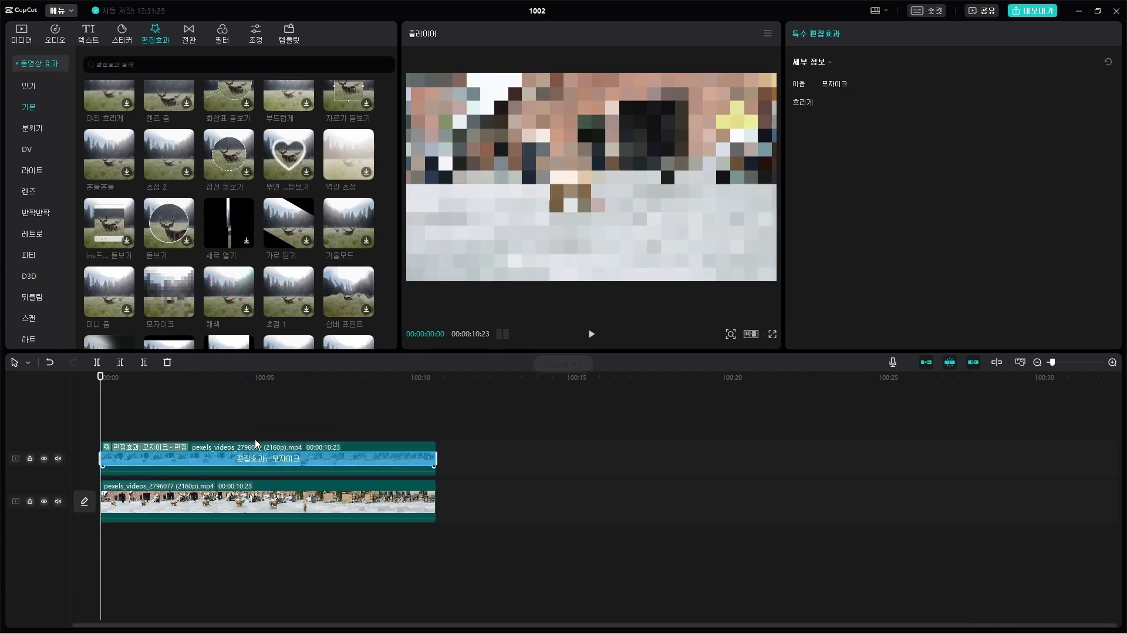
Step: Add an inverted rectangle mask around the dog on the upper clip, about 1202 × 676 at X -134, Y -116
left_click(396, 445)
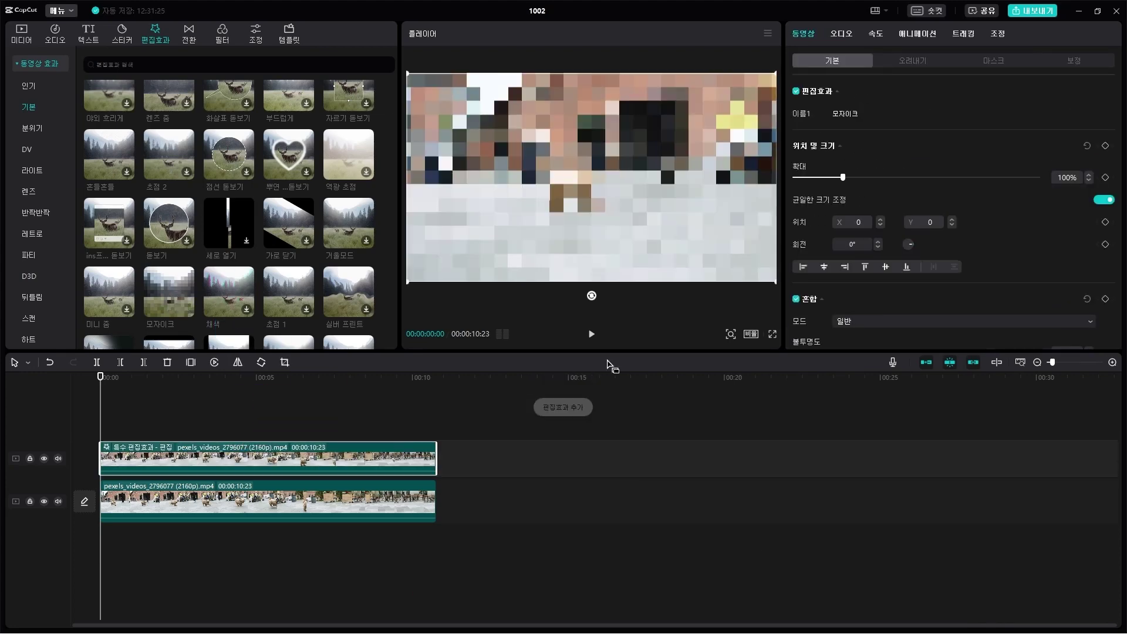
left_click(980, 62)
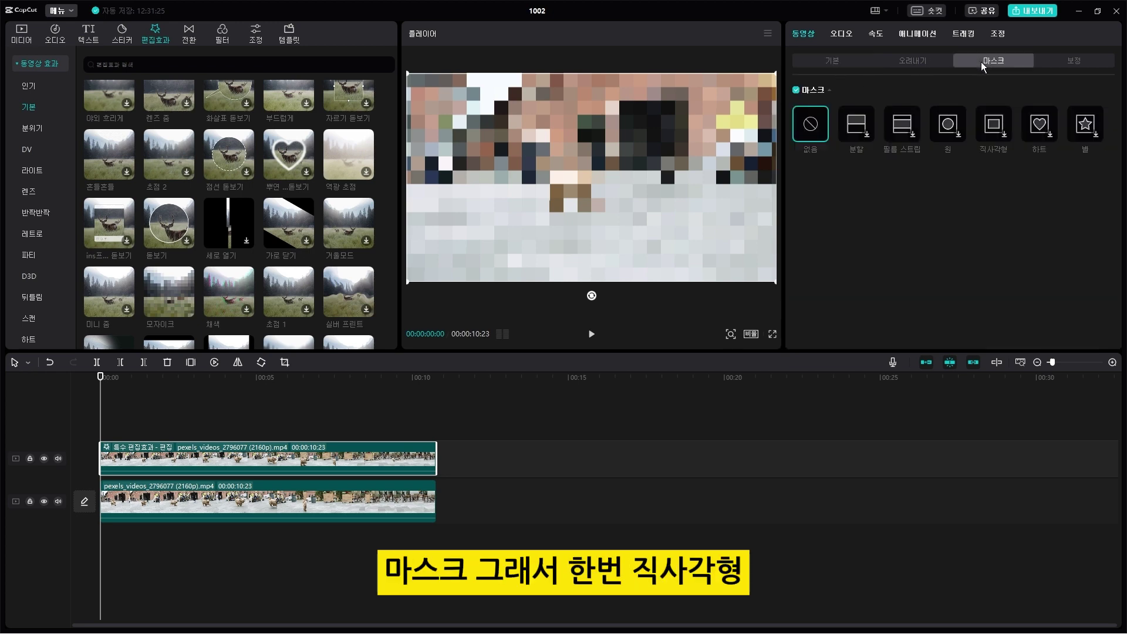
left_click(994, 127)
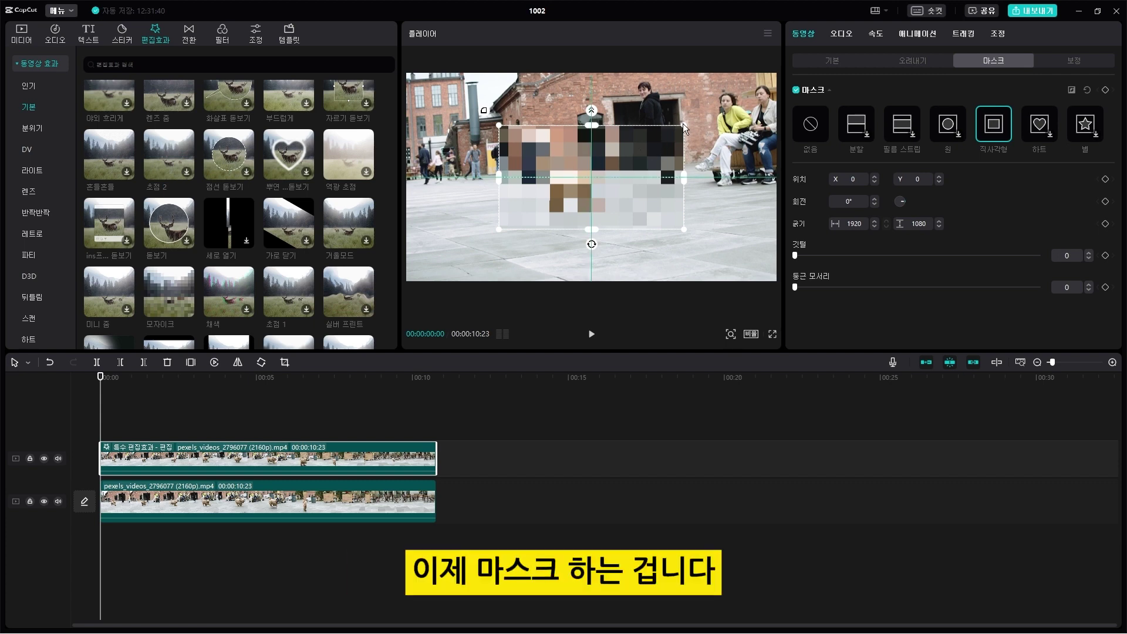
left_click_drag(683, 124, 657, 142)
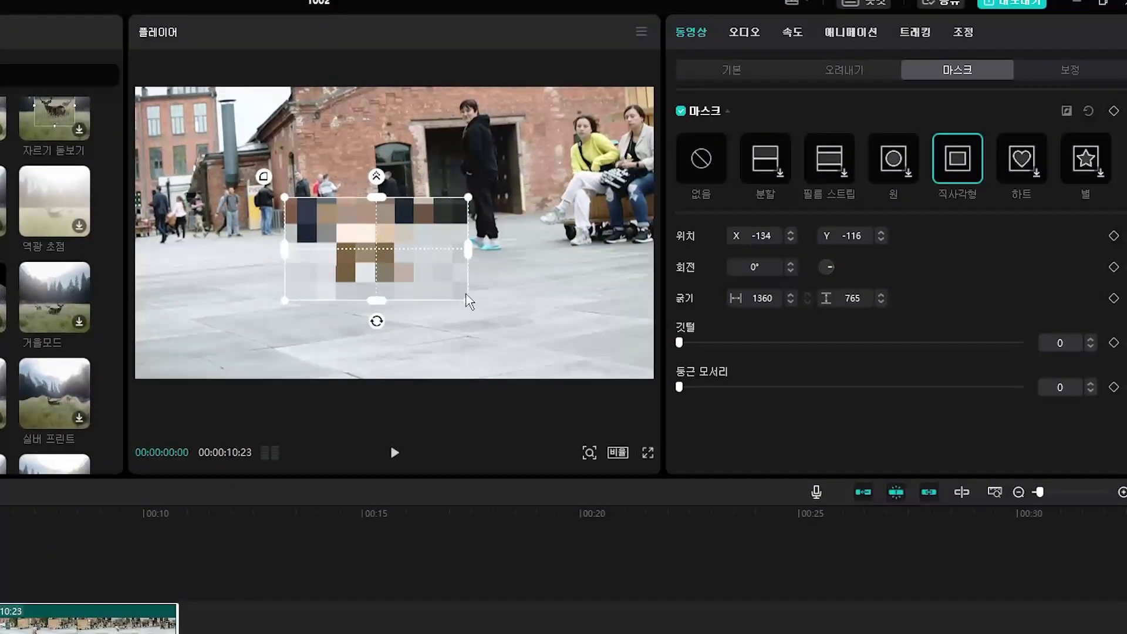
left_click_drag(470, 302, 458, 295)
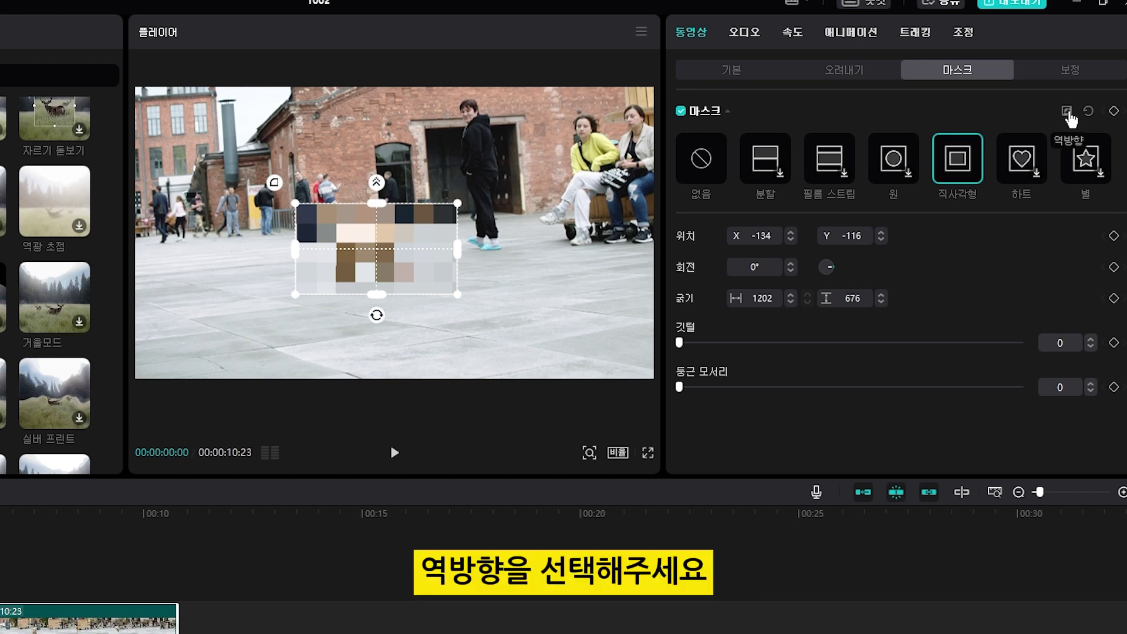
left_click(1068, 112)
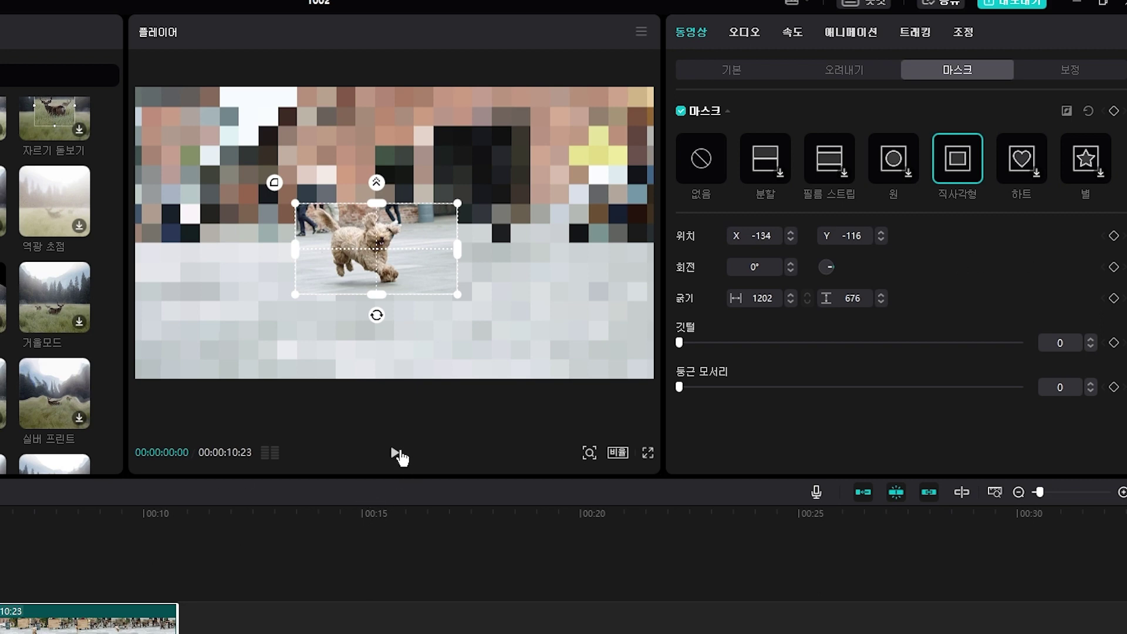
Step: Keyframe the mask position at 00:00:01:23 and move the mask with the dog, reaching about X 256, Y -49 by 00:00:03:04
left_click(396, 453)
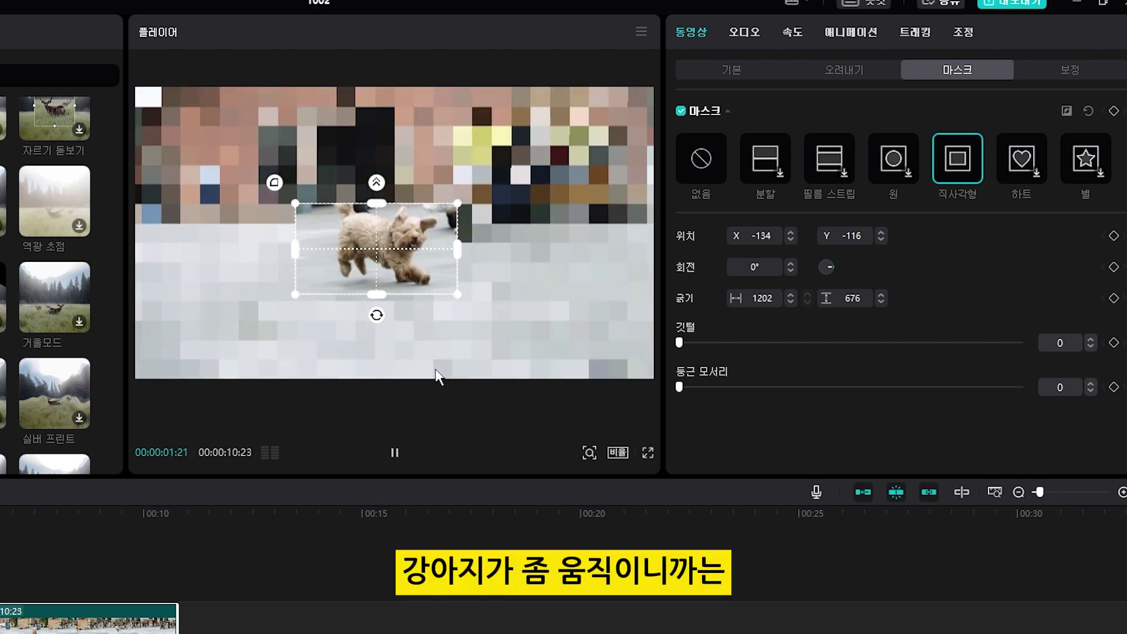
key("space")
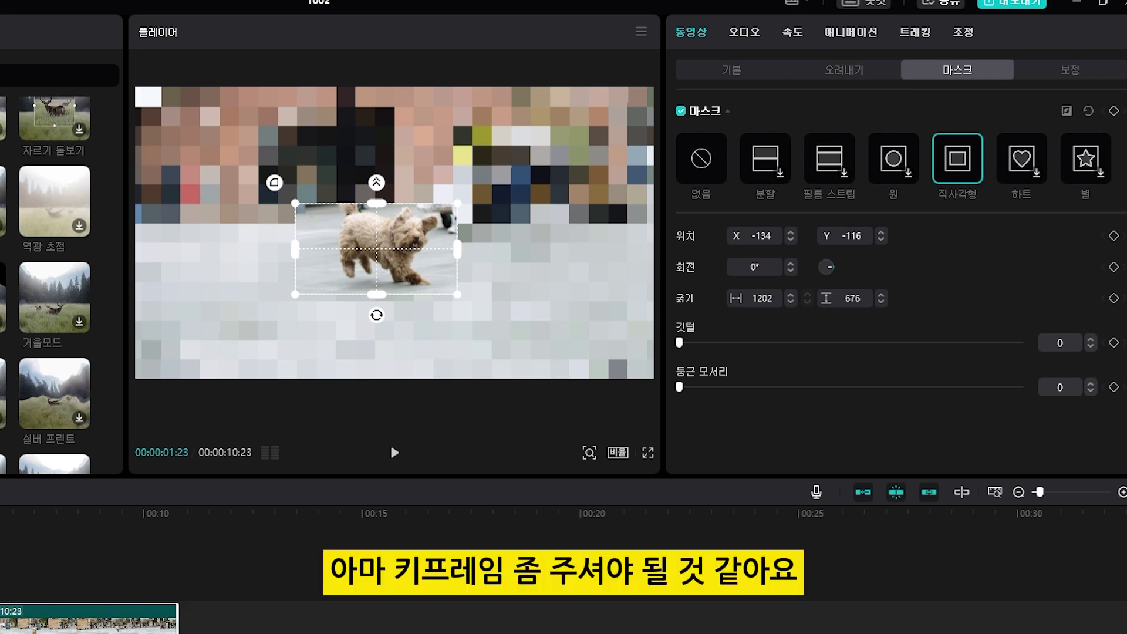
left_click(1113, 236)
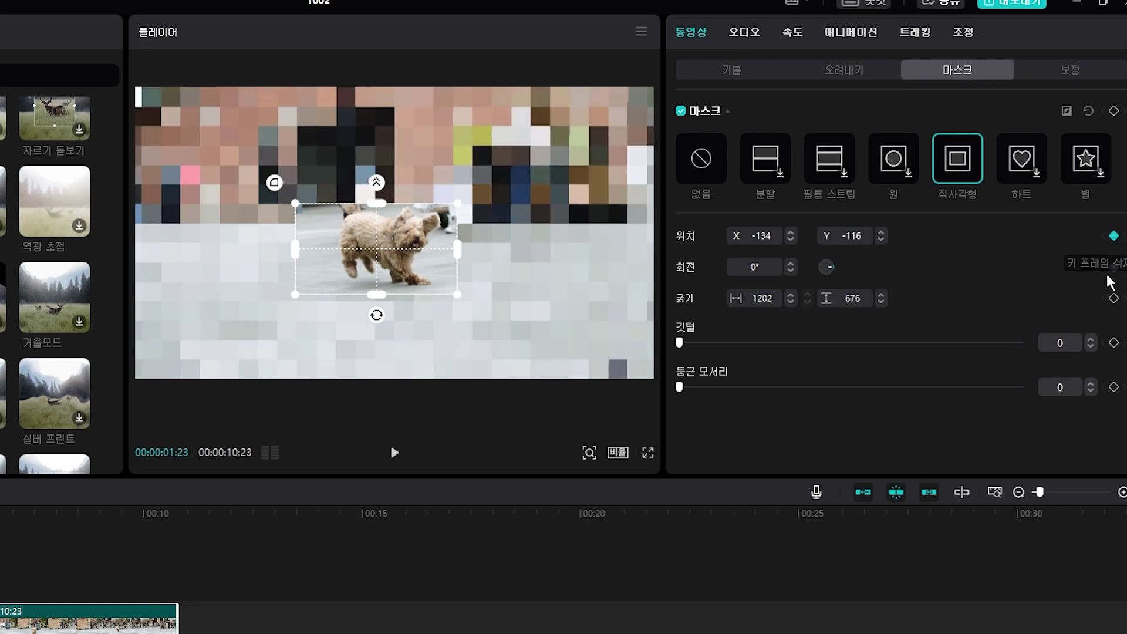
key("space")
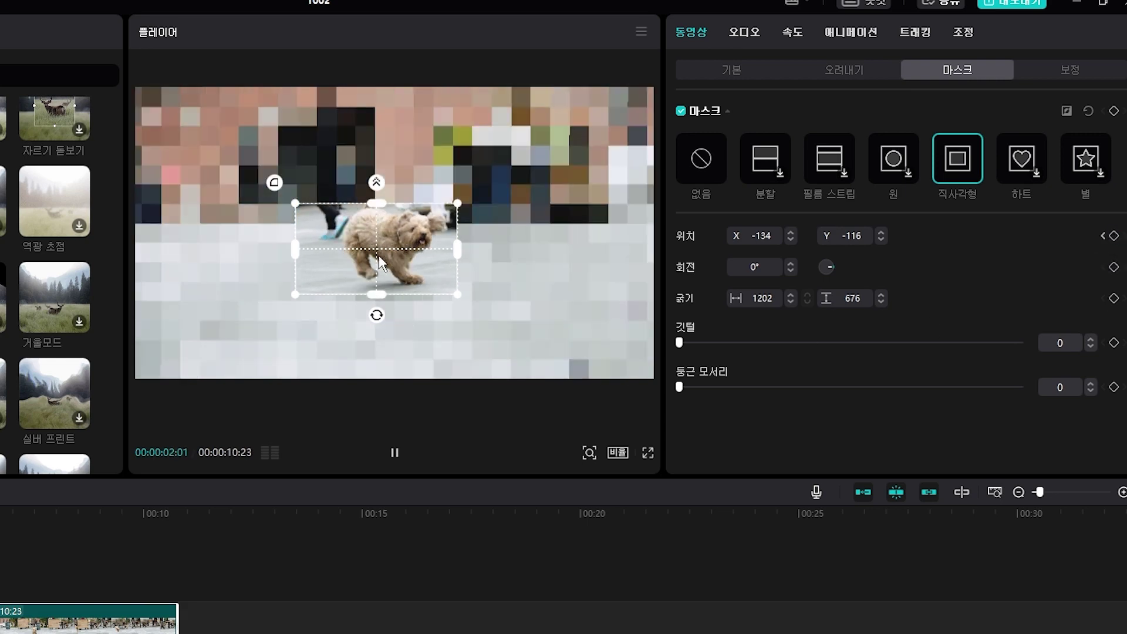
key("space")
left_click_drag(418, 262, 423, 252)
key("space")
key("space")
key("space")
key("space")
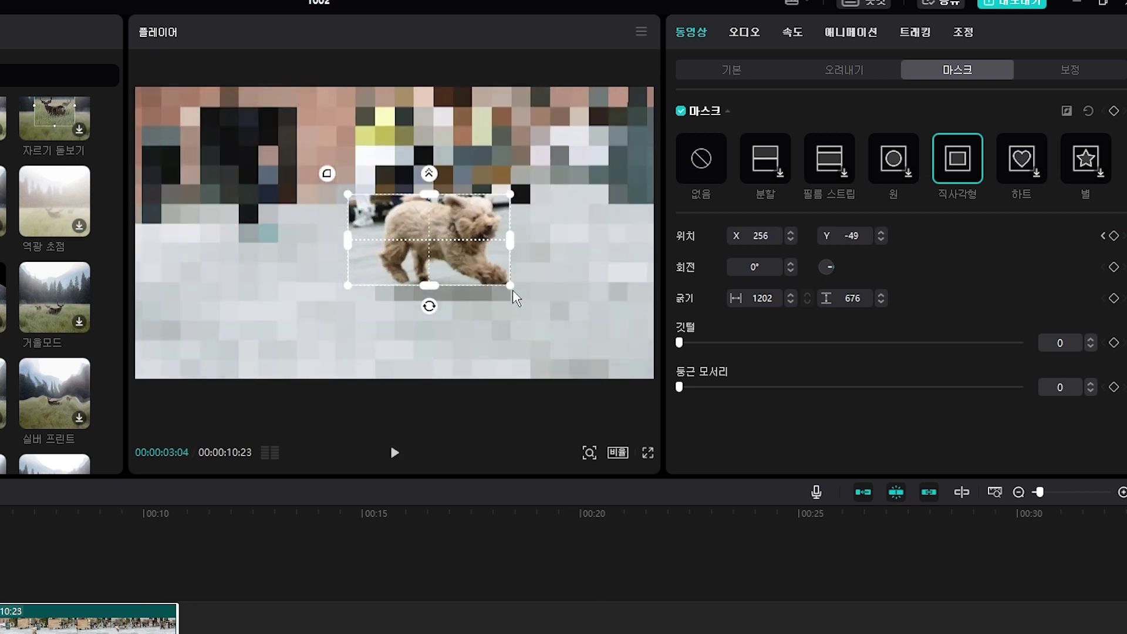
Step: Enlarge the mask to about 1336 × 751 and keep repositioning it over the running dog, ending at about X 1380, Y -140
left_click_drag(513, 292, 528, 300)
left_click_drag(482, 267, 623, 267)
key("space")
key("space")
key("space")
key("space")
key("space")
key("space")
key("space")
key("space")
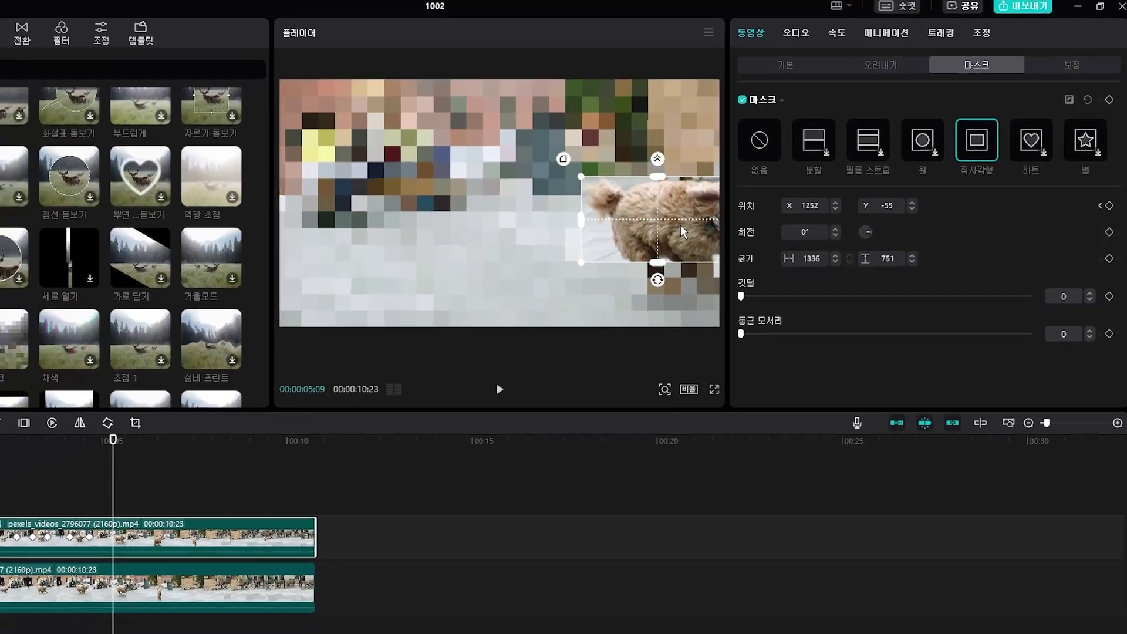
key("space")
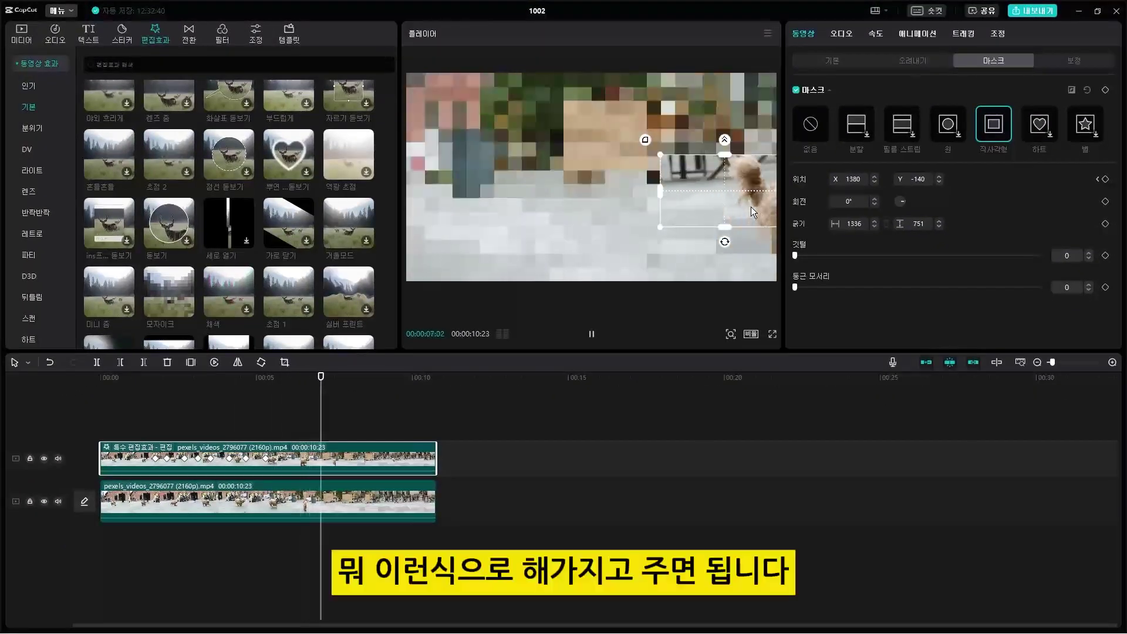
key("space")
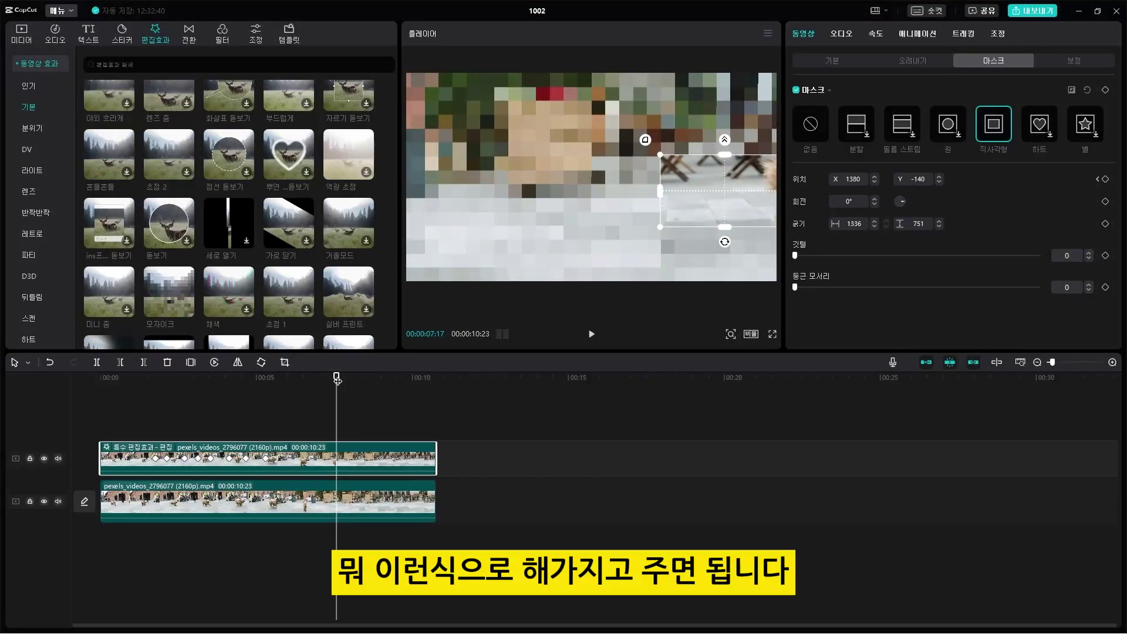
Step: Play the dog video back from the start to check the keyframed mask, then view the upper clip's tracking options
left_click_drag(337, 380, 33, 414)
left_click(661, 403)
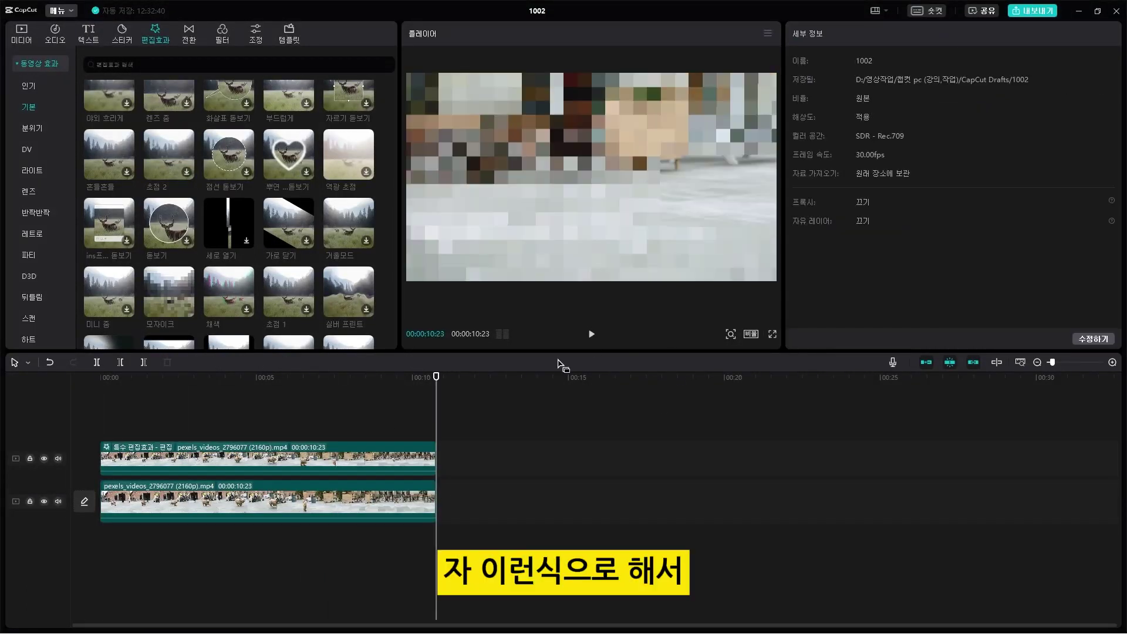
left_click(591, 335)
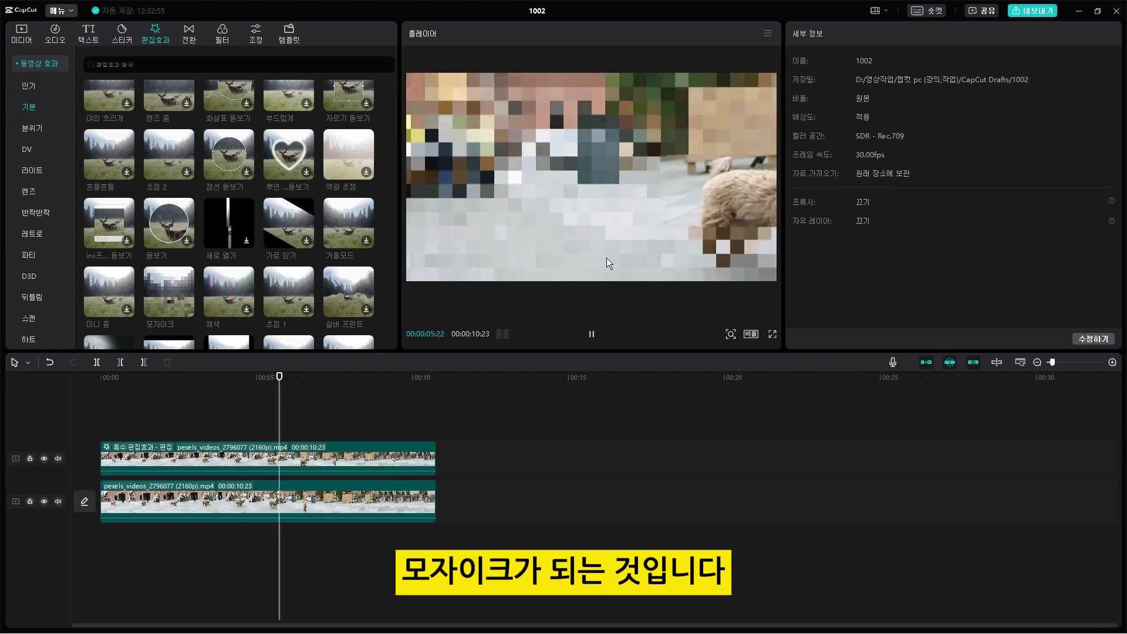
left_click(294, 449)
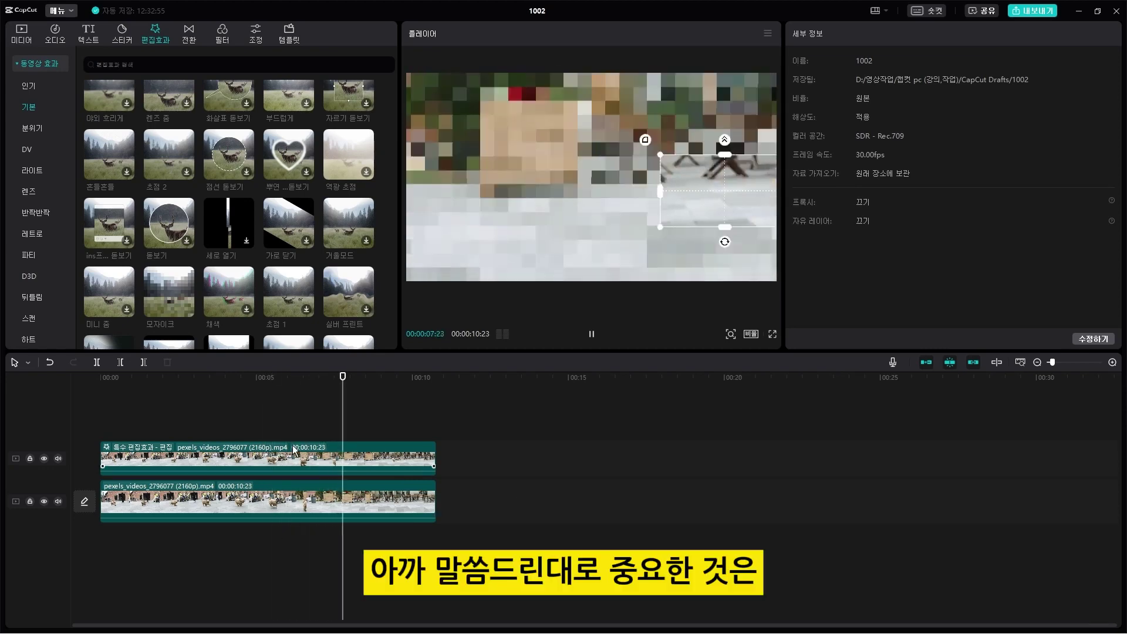
key("space")
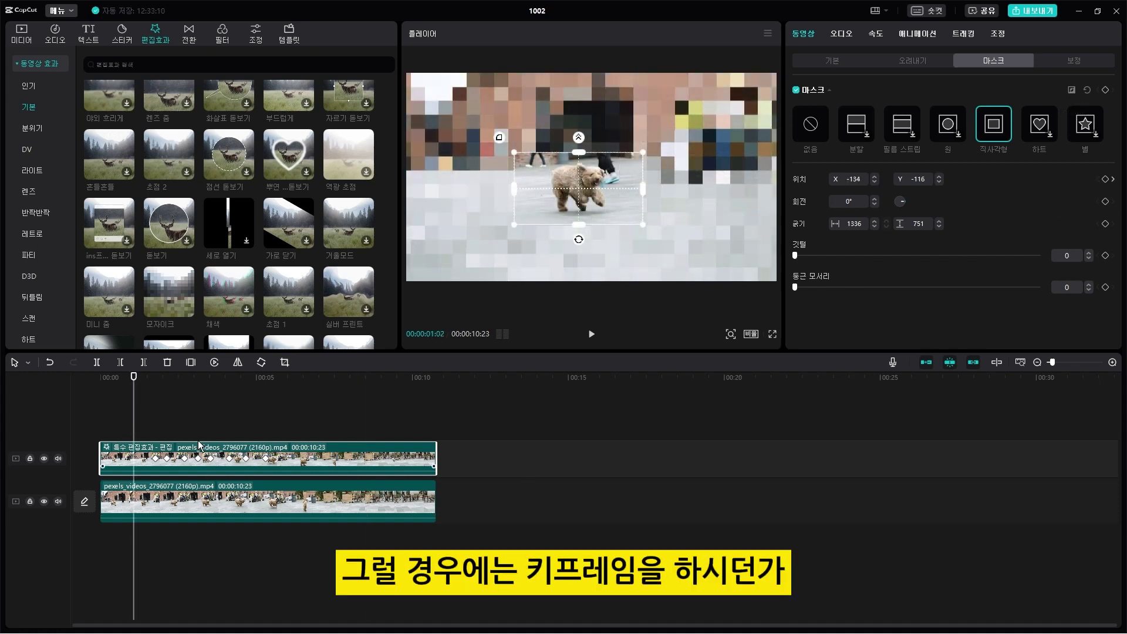
left_click(964, 34)
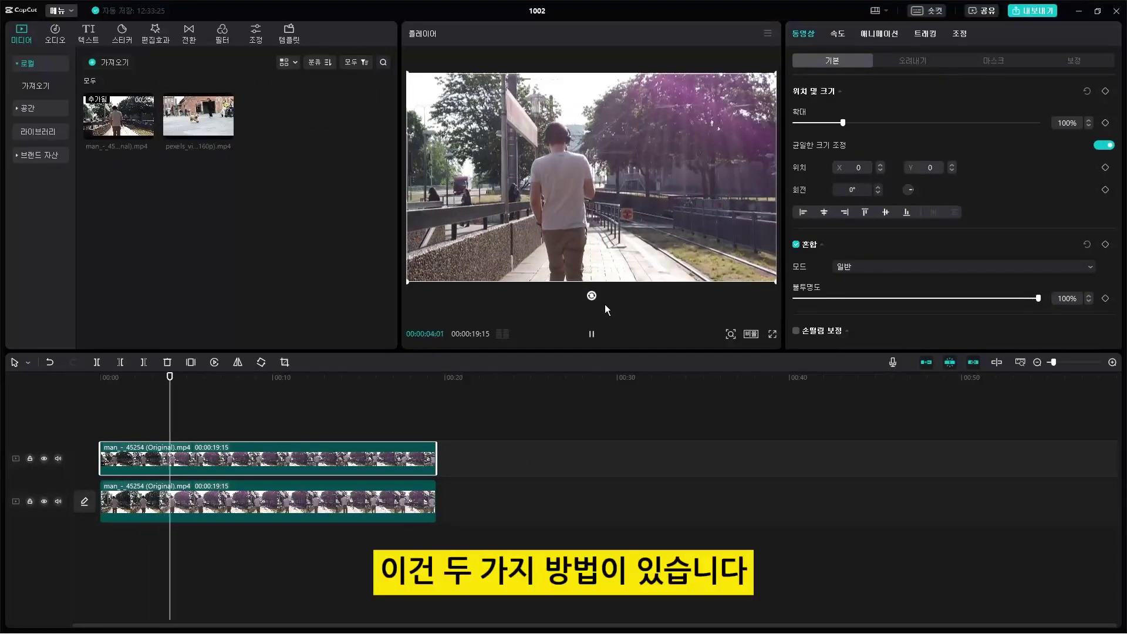
Step: Return to the start of the walking man video and apply the 모자이크 (mosaic) effect to its upper copy
key("space")
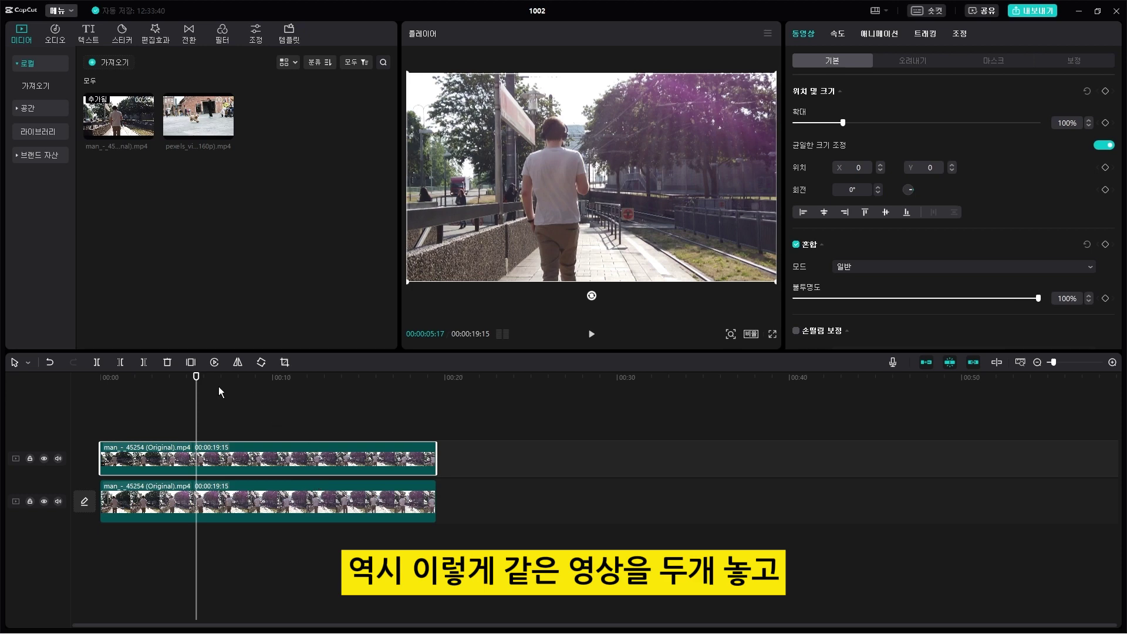
left_click(100, 395)
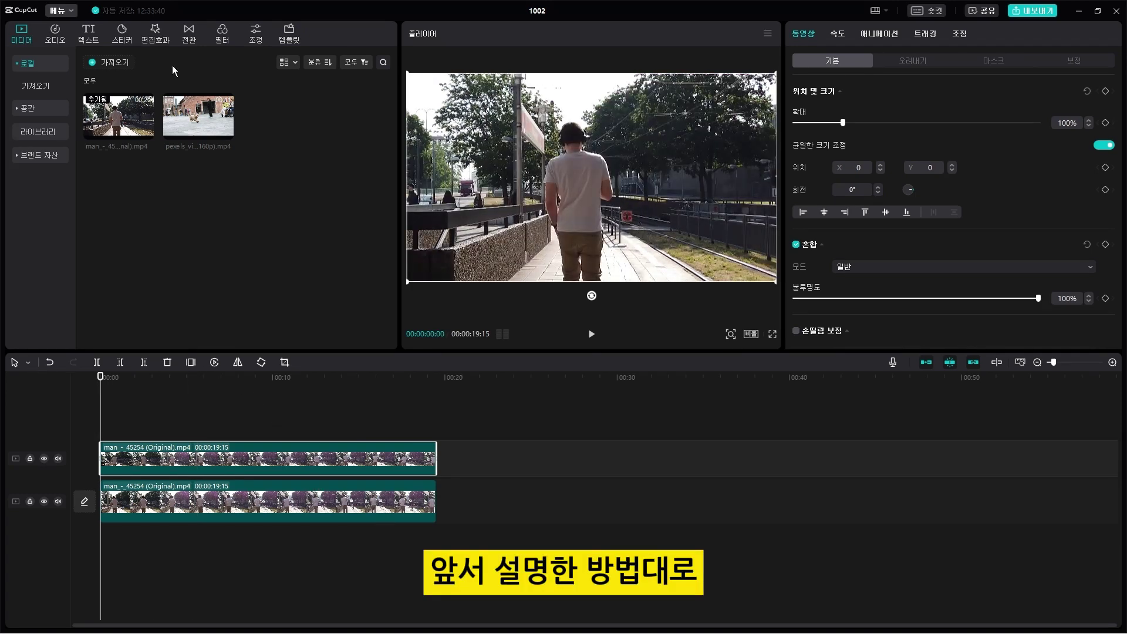
left_click(155, 37)
left_click_drag(180, 277, 251, 447)
left_click(341, 451)
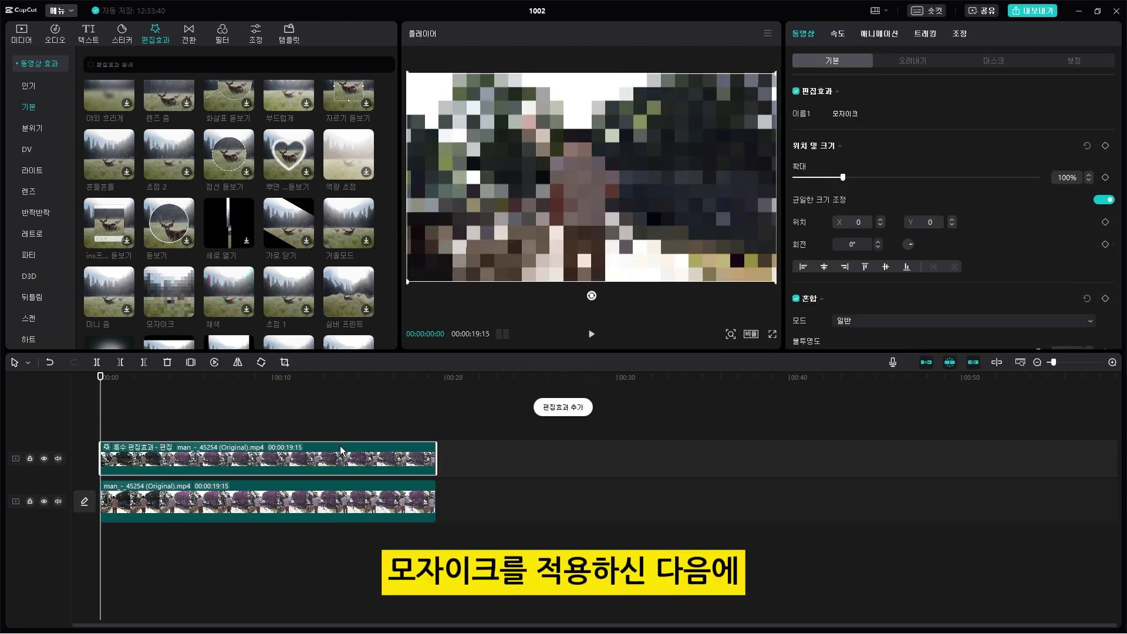
Step: Add a rectangle mask of about 704 × 1027 around the man on the upper clip and invert it
left_click(994, 60)
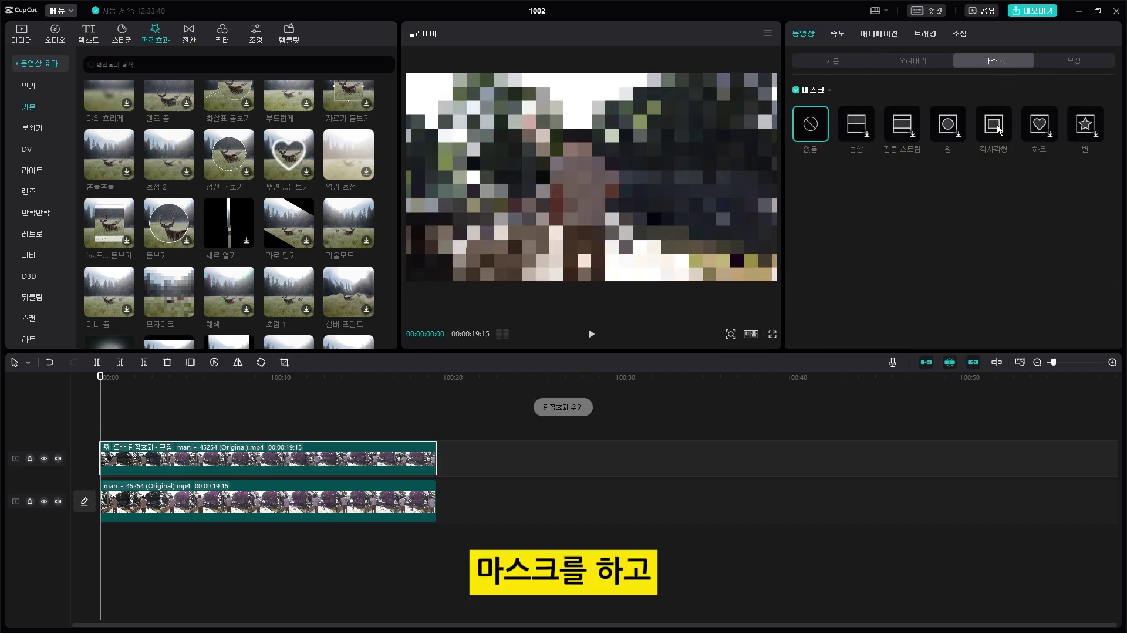
left_click(997, 127)
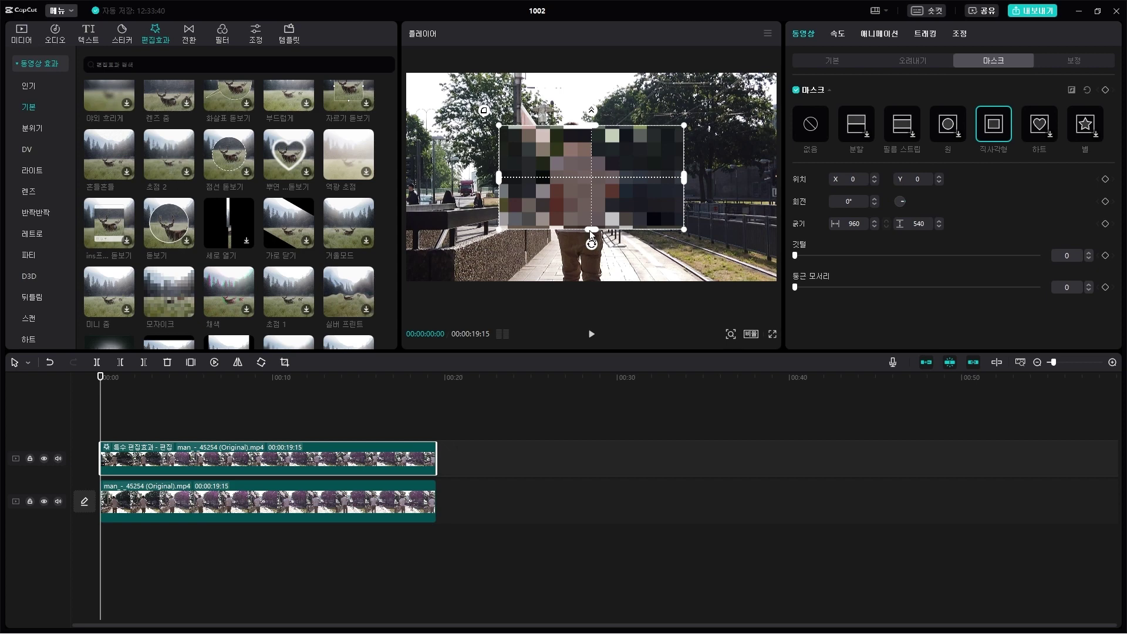
left_click_drag(591, 230, 594, 278)
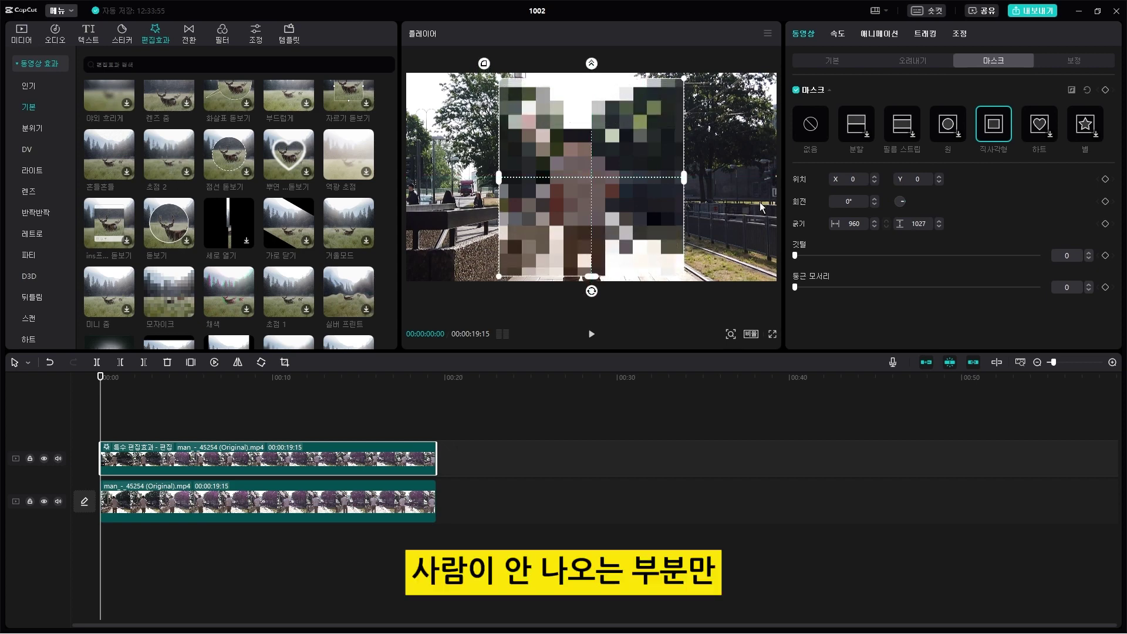
left_click_drag(684, 177, 596, 204)
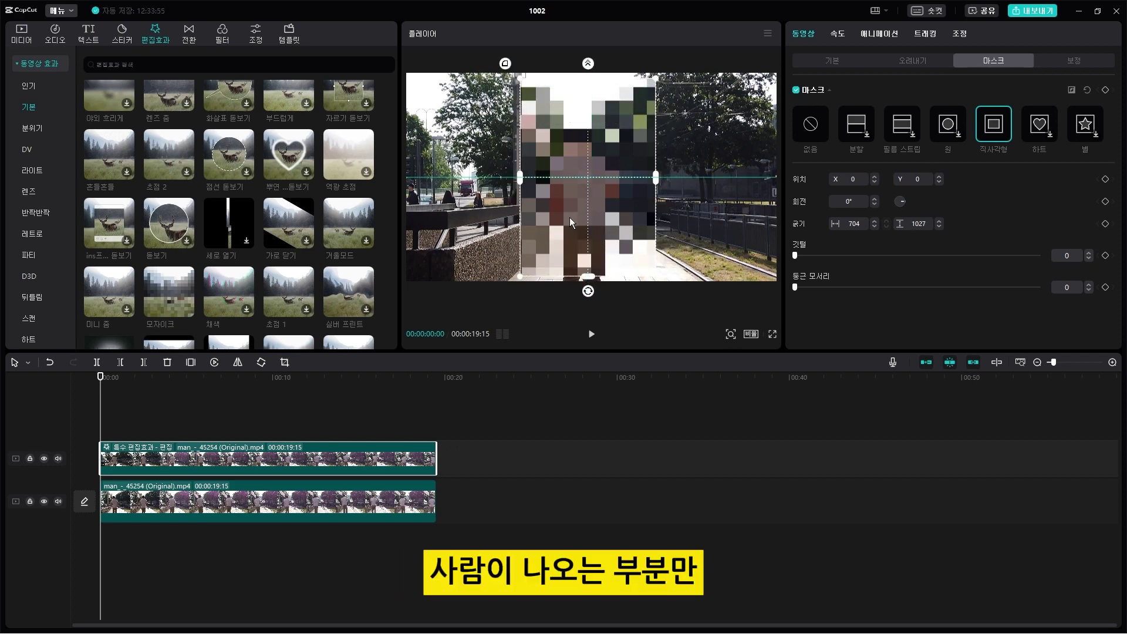
left_click(1071, 95)
Step: Refine the mask around the man to about 668 × 974 at X -43, Y -52, and play back the result
left_click_drag(575, 191, 573, 196)
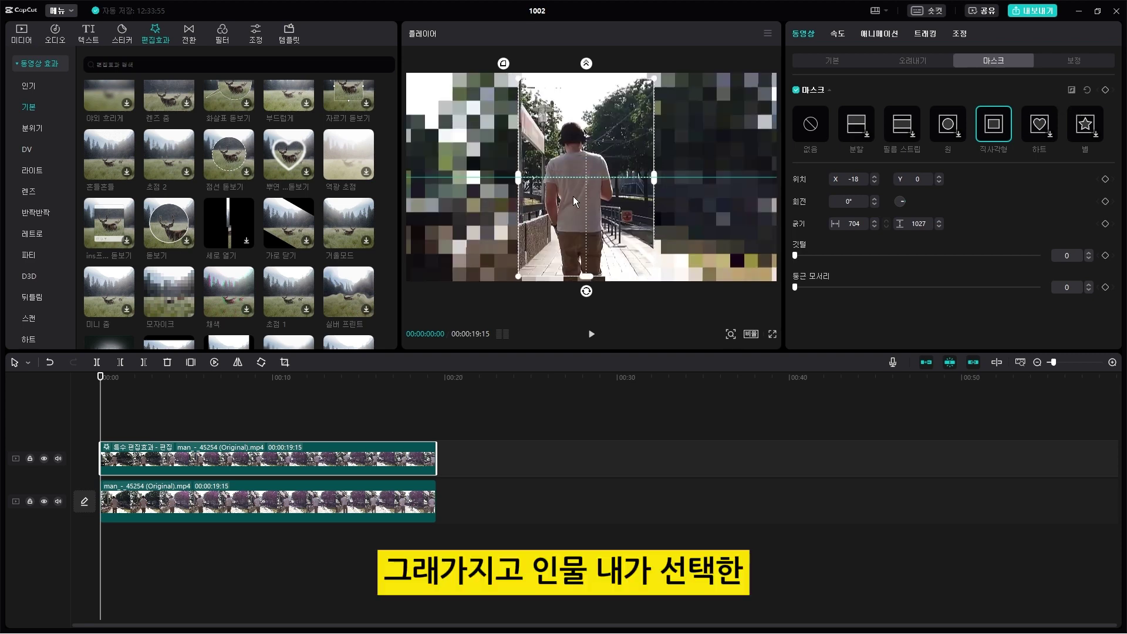
left_click_drag(652, 84, 649, 88)
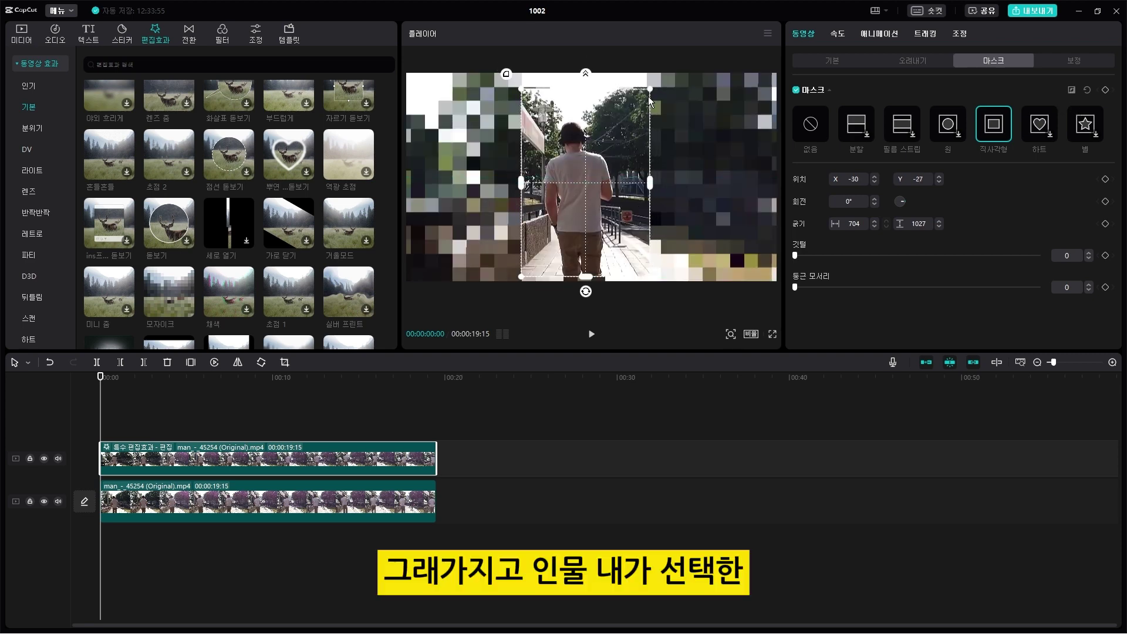
left_click_drag(604, 196, 600, 200)
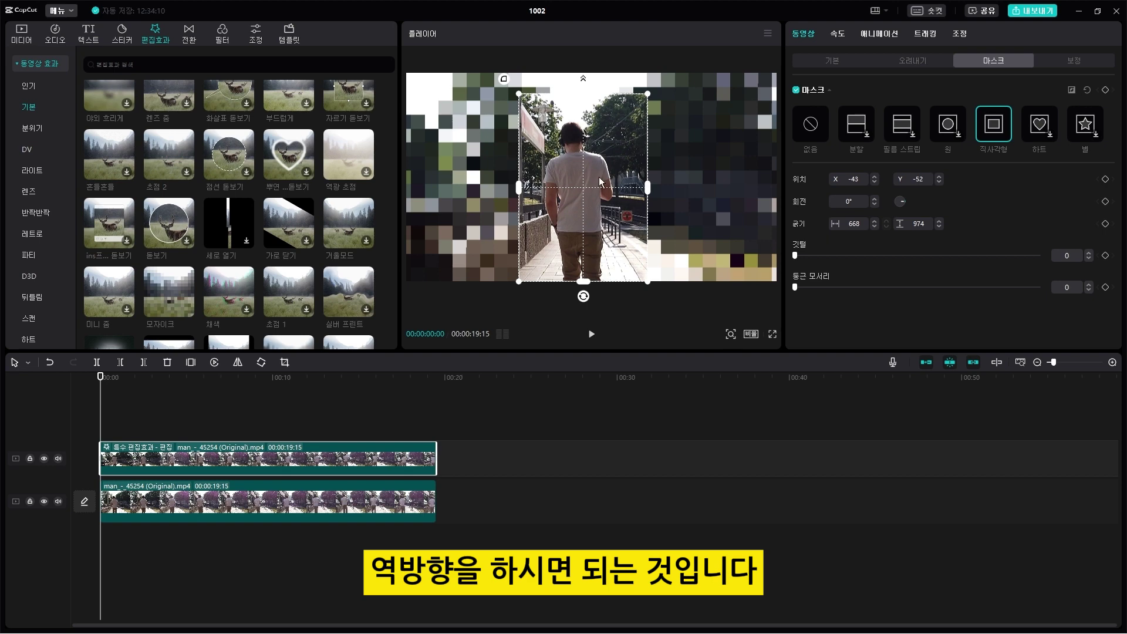
left_click(305, 414)
key("space")
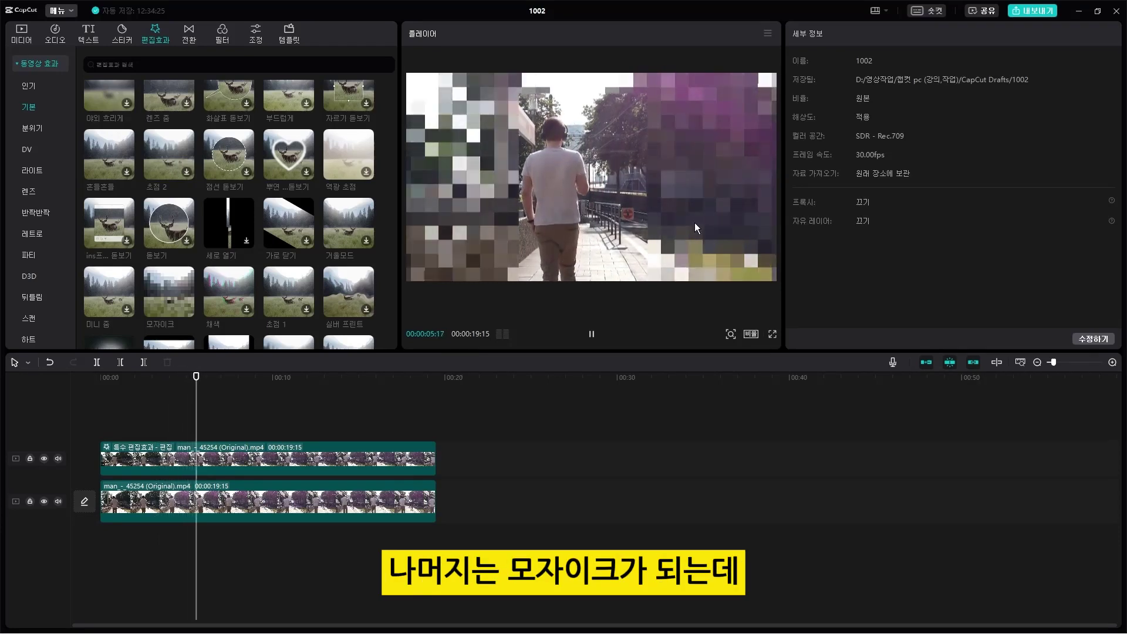
Step: Stop playback and enable automatic cutout (자동 오려내기) on the upper walking man clip
key("space")
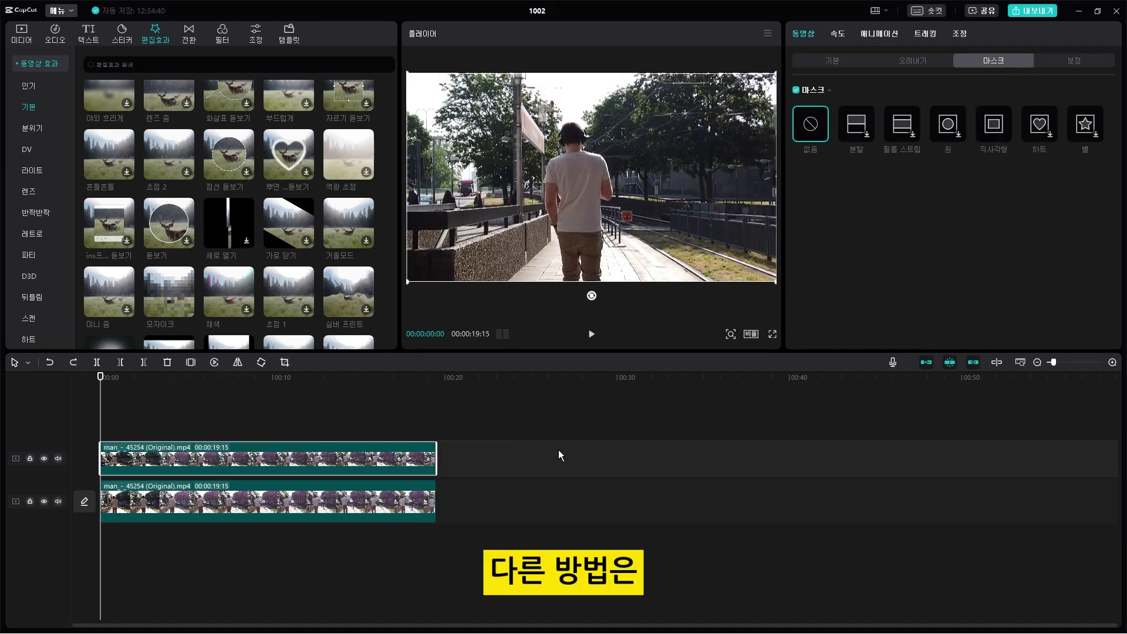
left_click(917, 63)
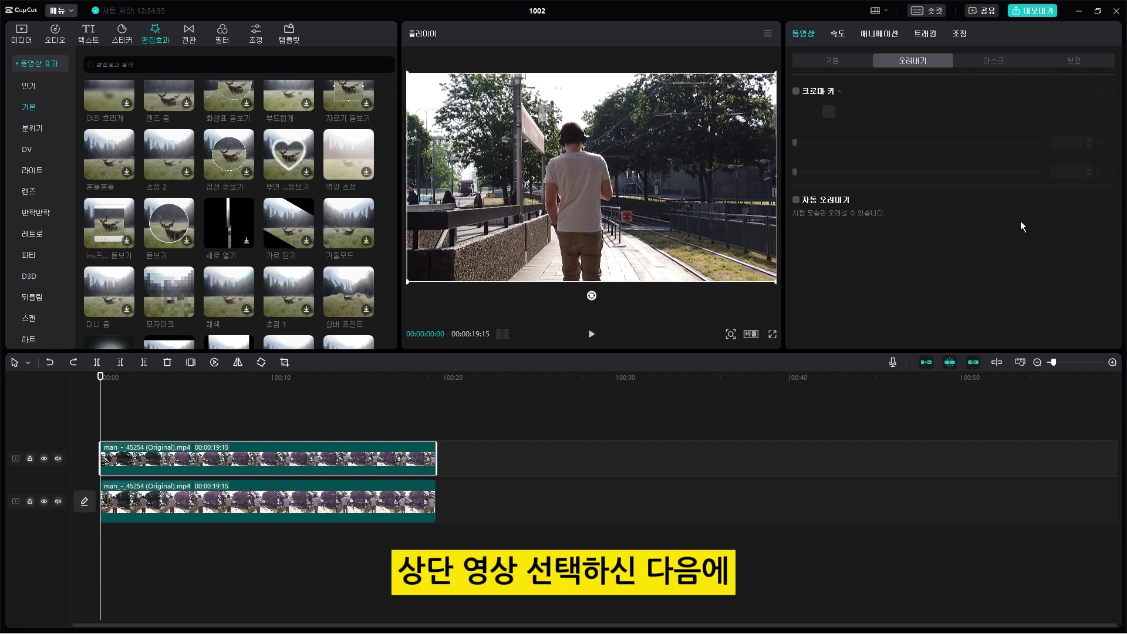
left_click(796, 200)
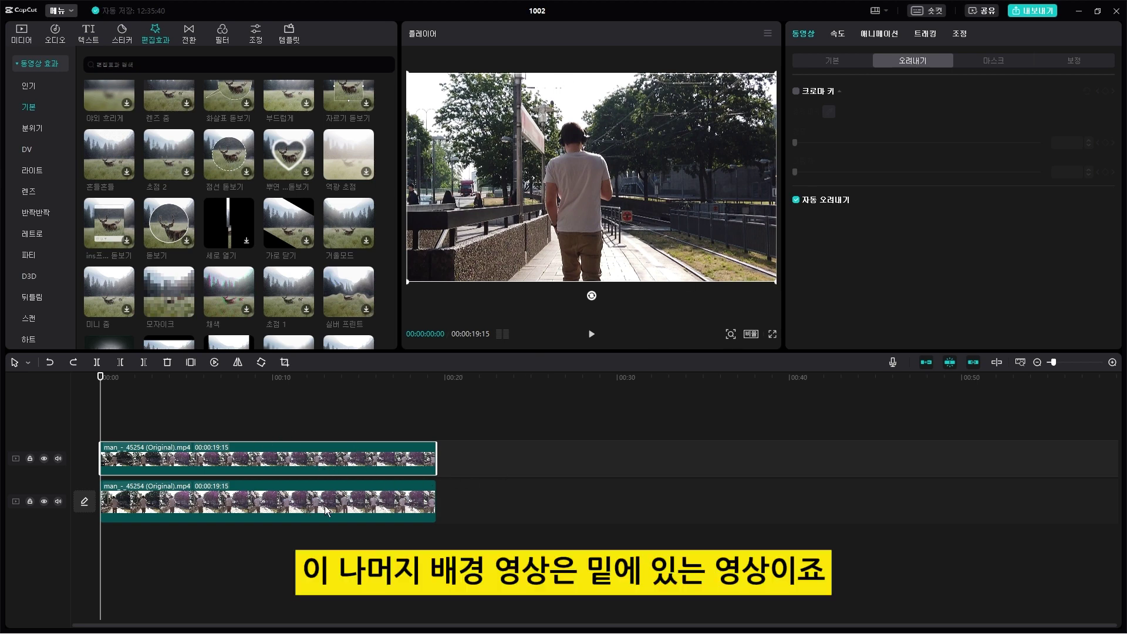
Step: Apply the 모자이크 (mosaic) effect to the lower walking man clip and set its blur (흐리게) to 25
left_click(279, 510)
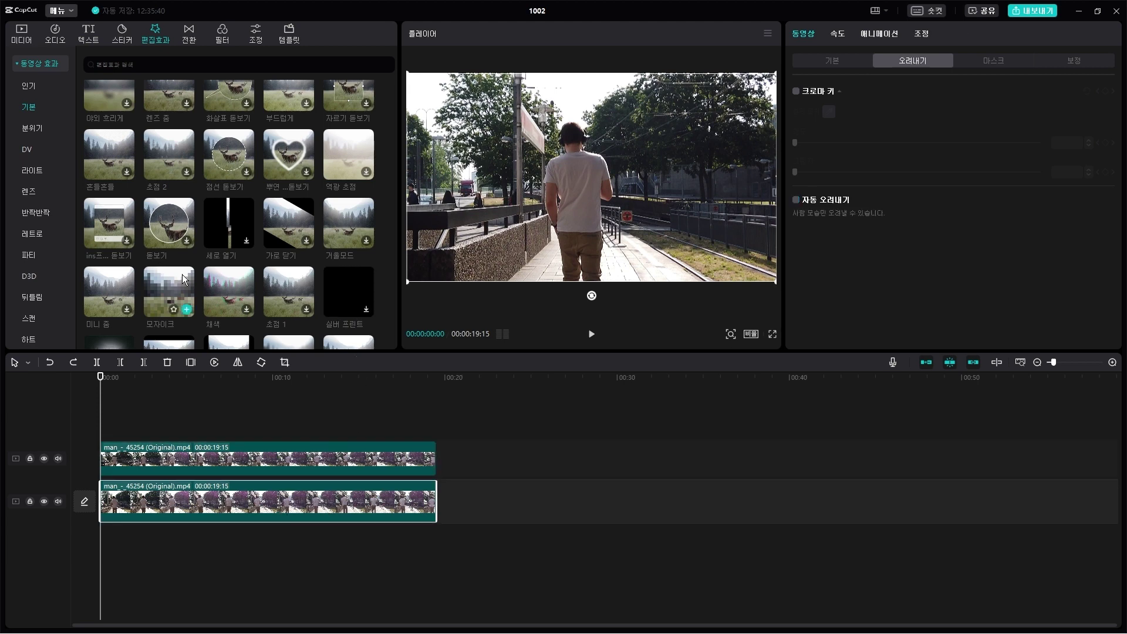
left_click_drag(176, 278, 300, 491)
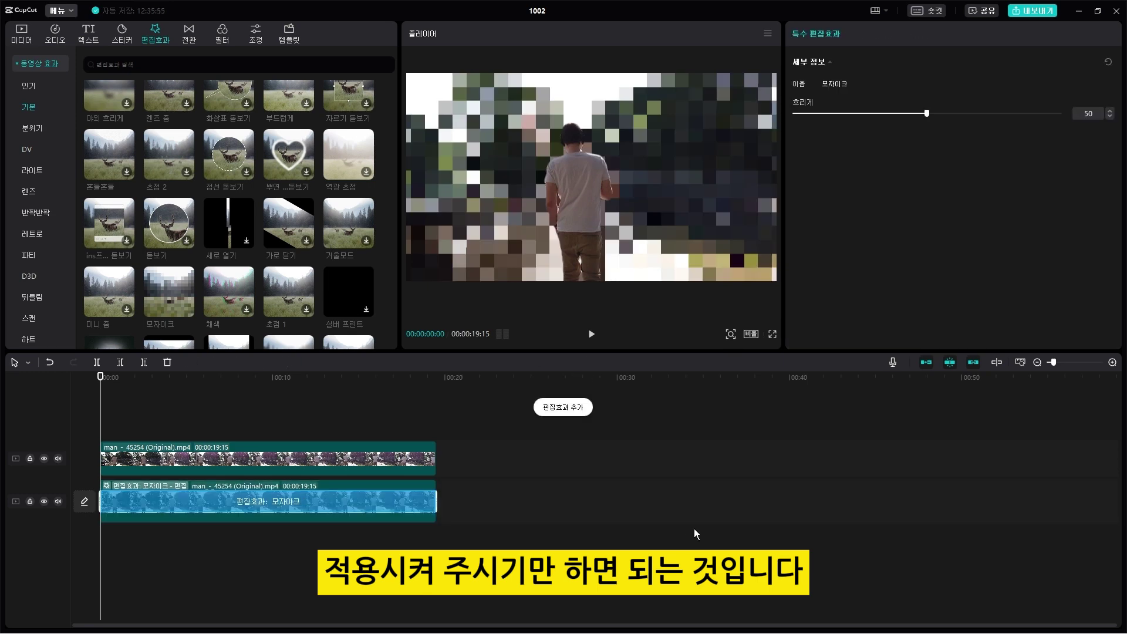
left_click_drag(926, 113, 860, 114)
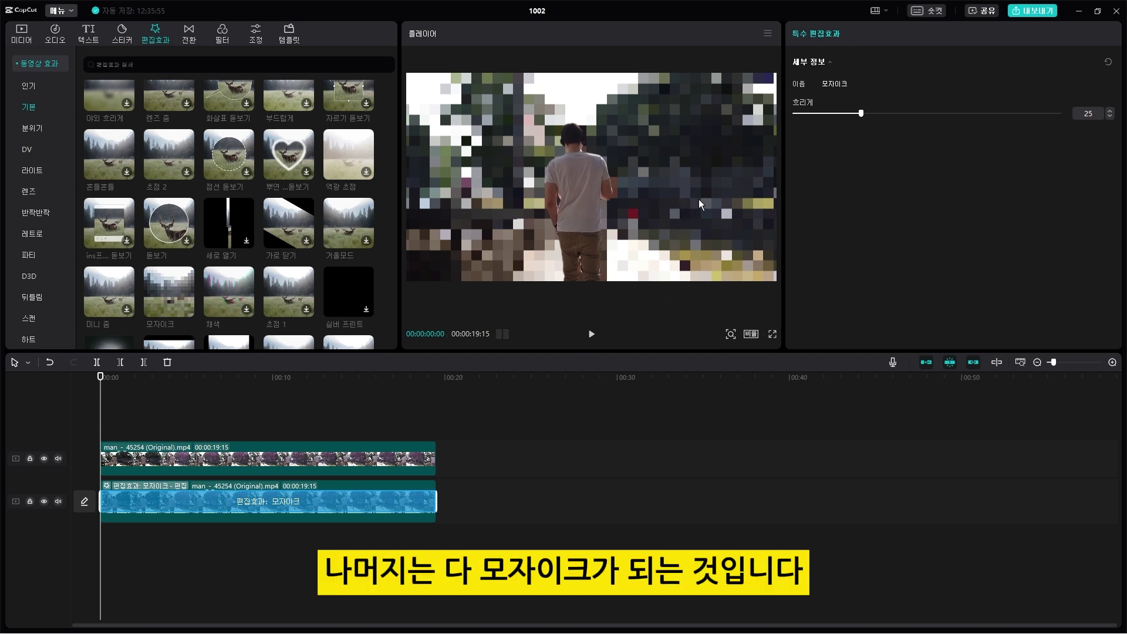
Step: Play back the walking man video to check the mosaicked background, and return to the start
left_click(339, 488)
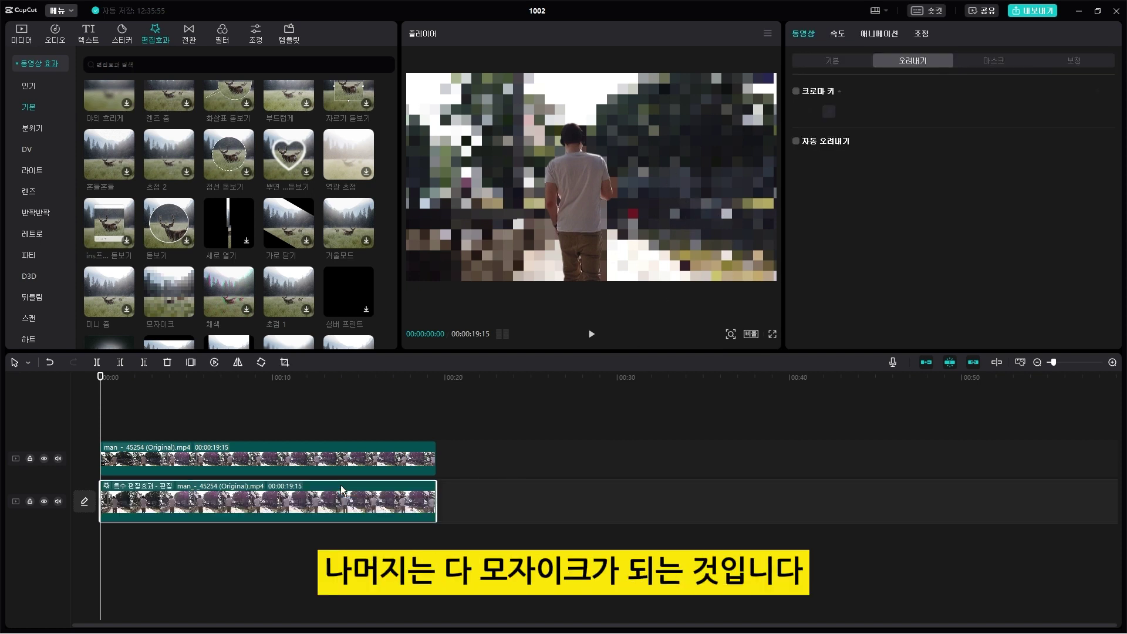
left_click(592, 333)
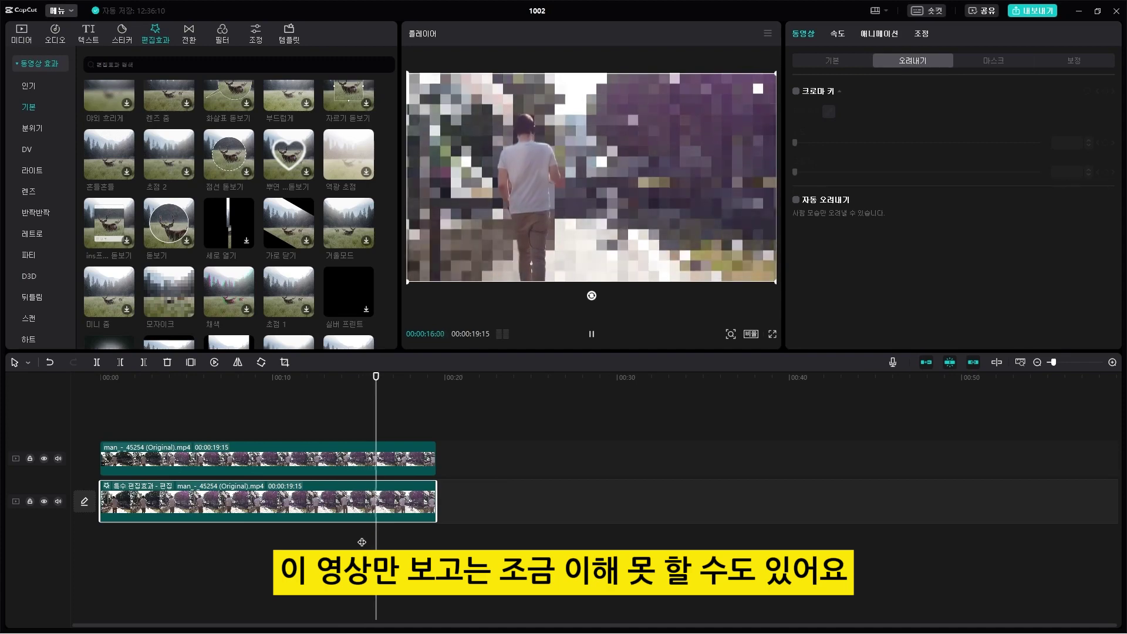
left_click(392, 392)
left_click_drag(392, 392, 100, 414)
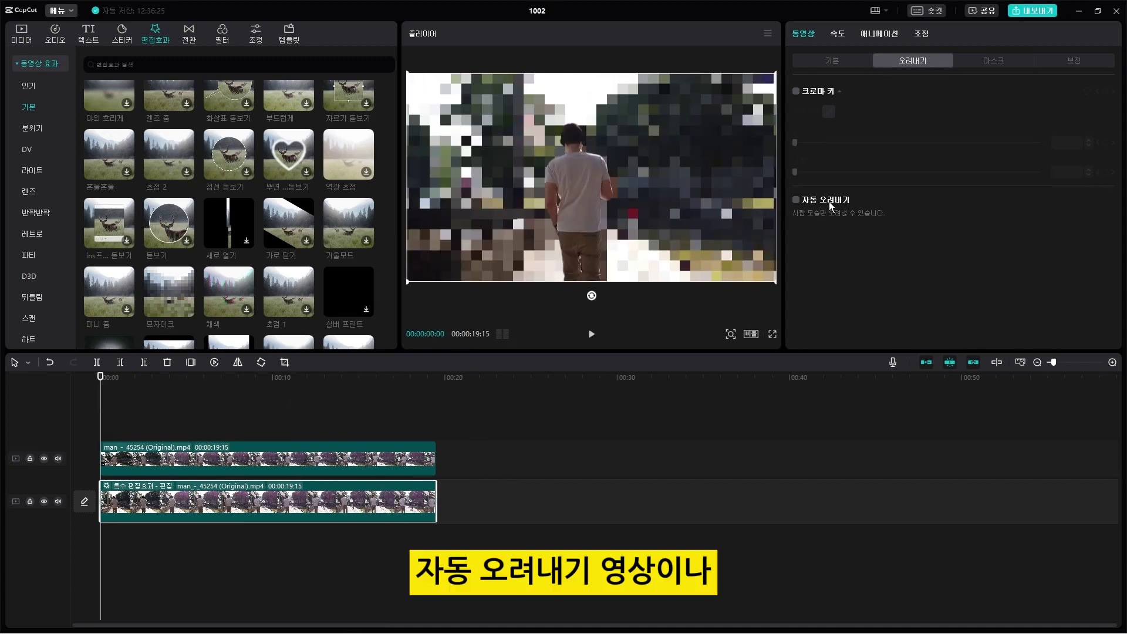
Step: Add a rectangle (직사각형) mask to the upper walking man clip
left_click(1009, 65)
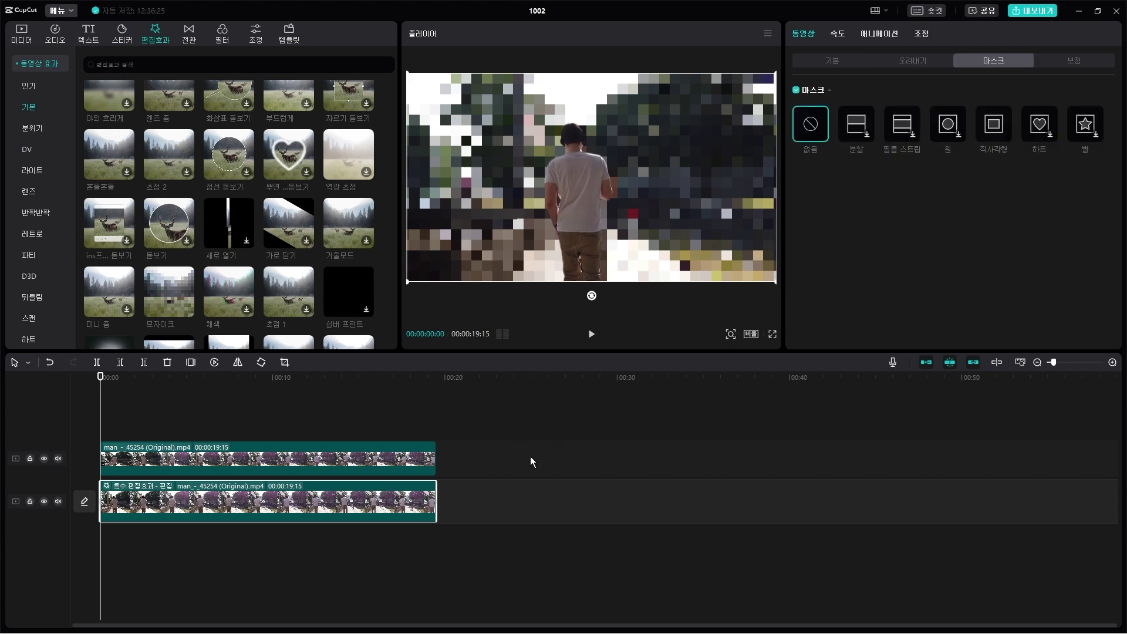
left_click(284, 466)
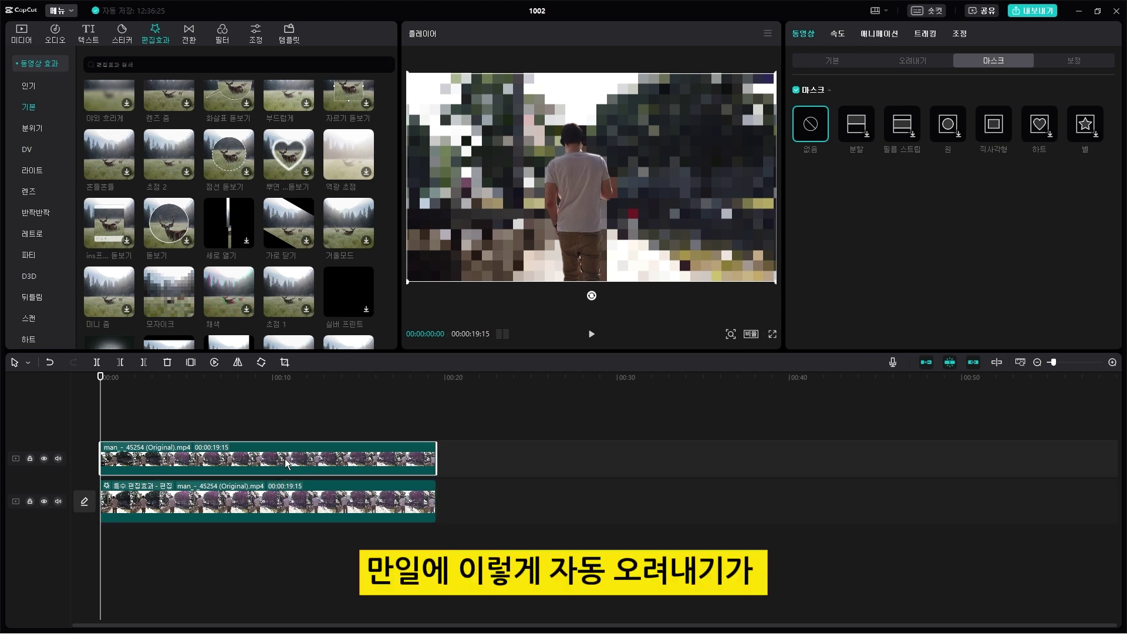
left_click(916, 64)
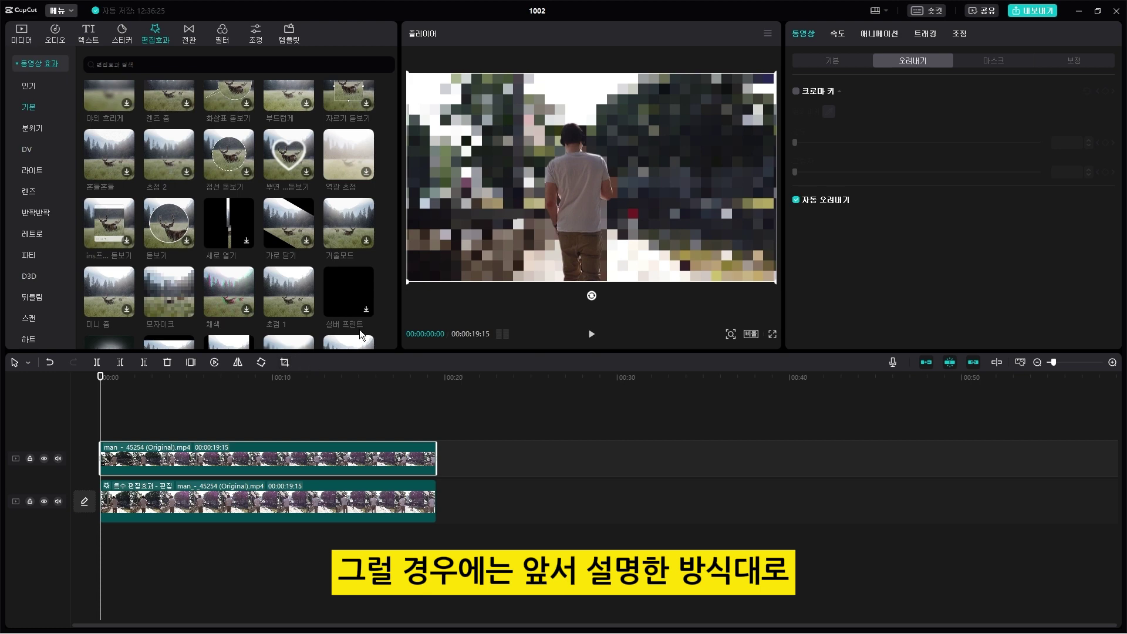
left_click(972, 62)
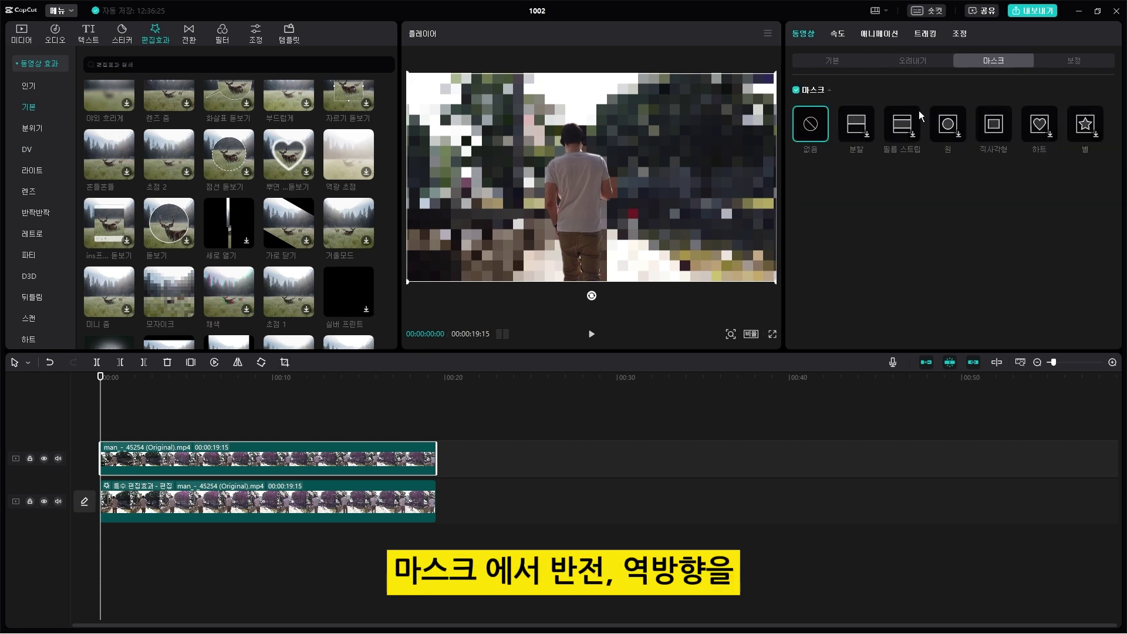
left_click(988, 124)
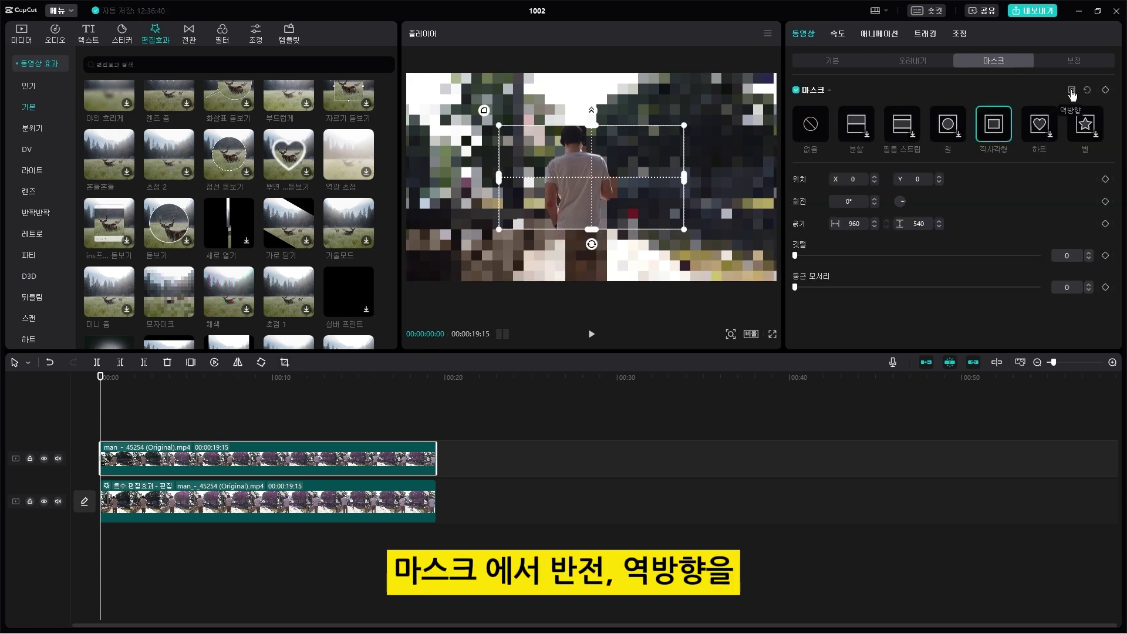